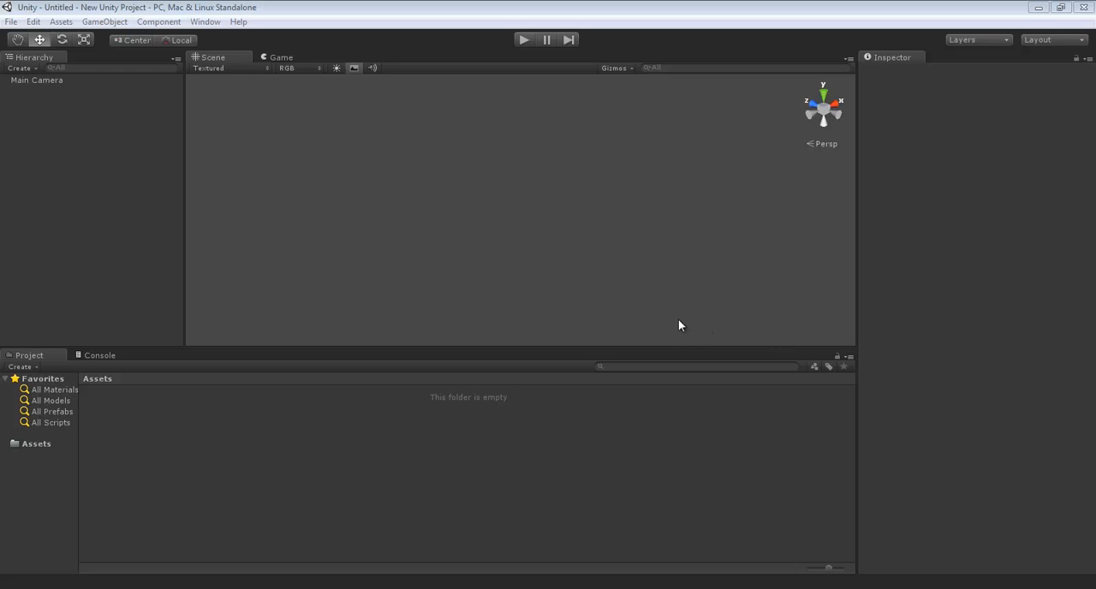
Start a new project and browse to the desktop (Escritorio) for its location
left_click(11, 22)
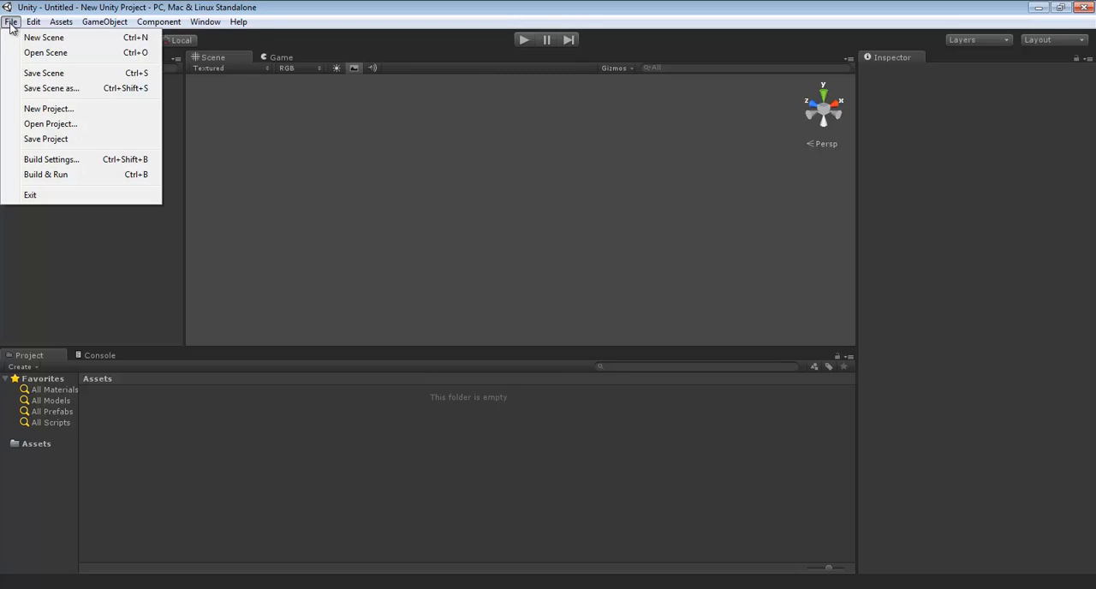
left_click(71, 116)
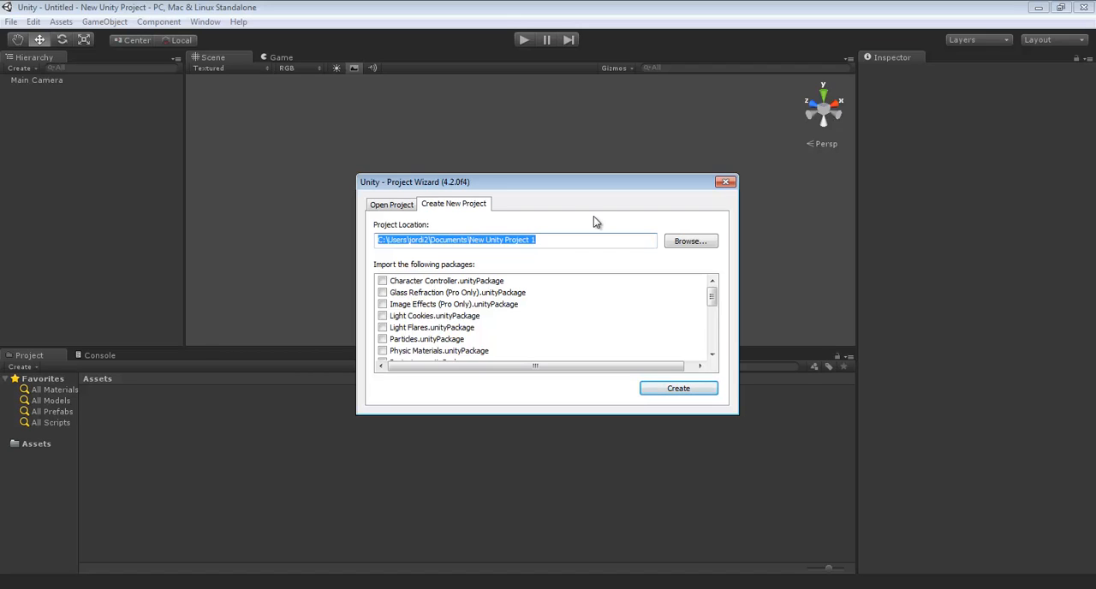
left_click(689, 241)
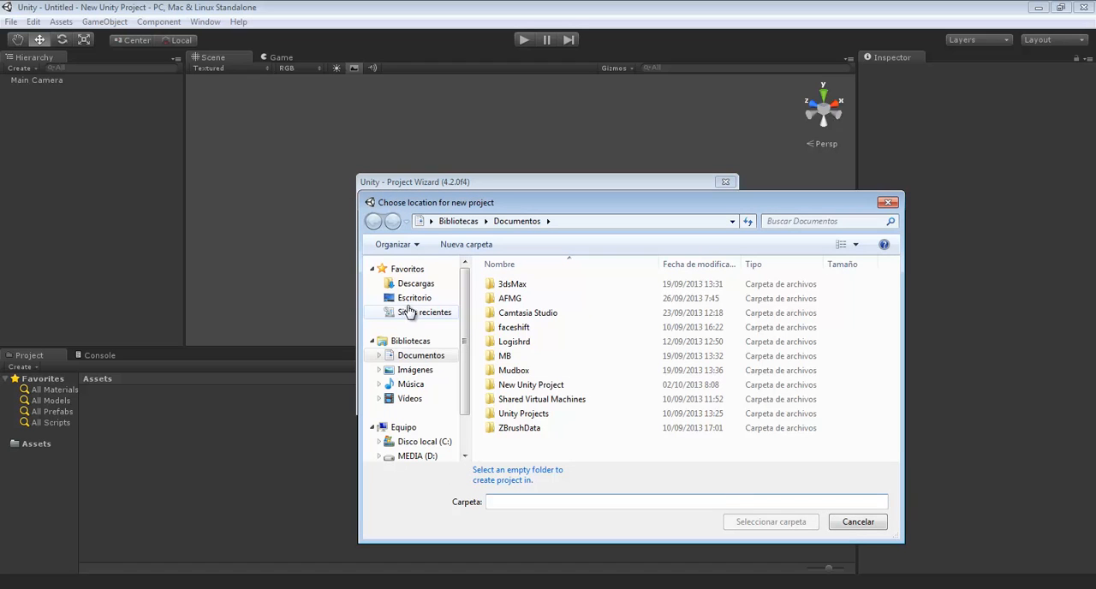
left_click(415, 299)
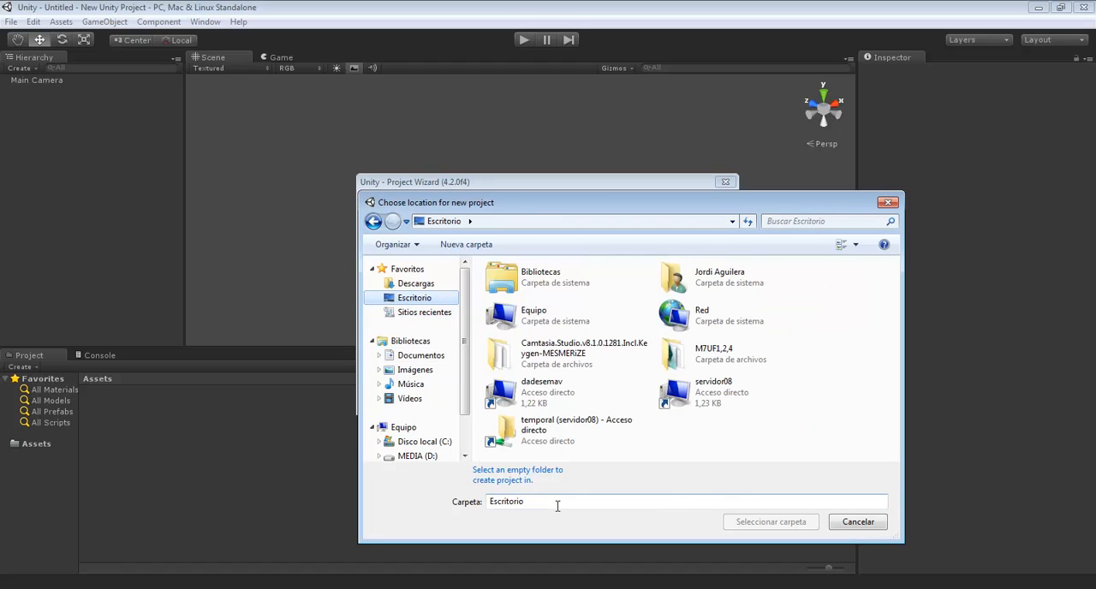
Create a folder named "ejemplos iniciales" on the desktop and select it as the new project's location
left_click(466, 245)
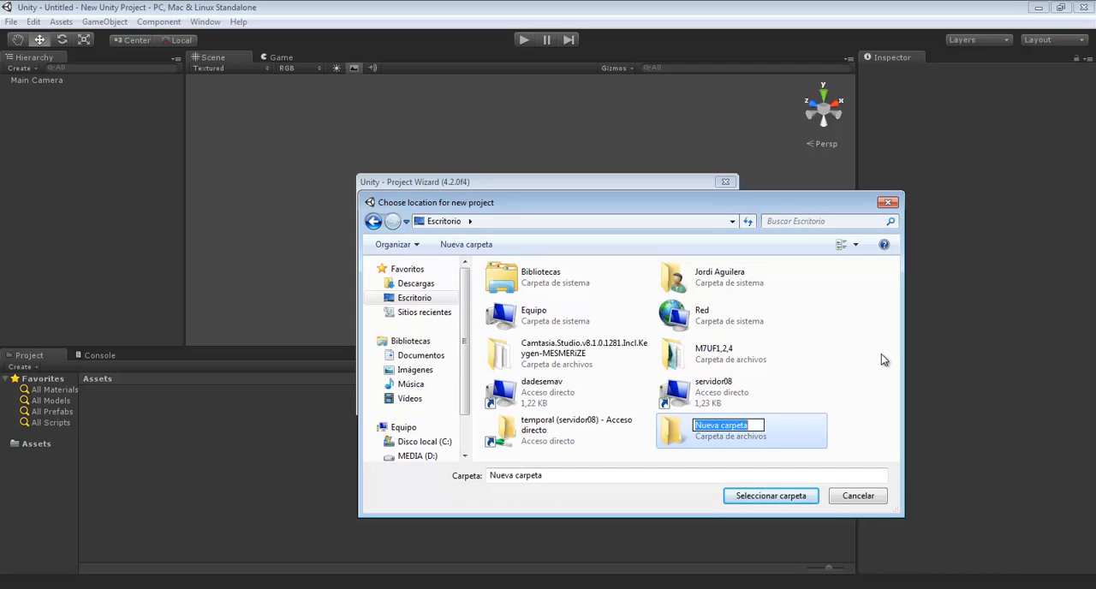
type("ejemplos")
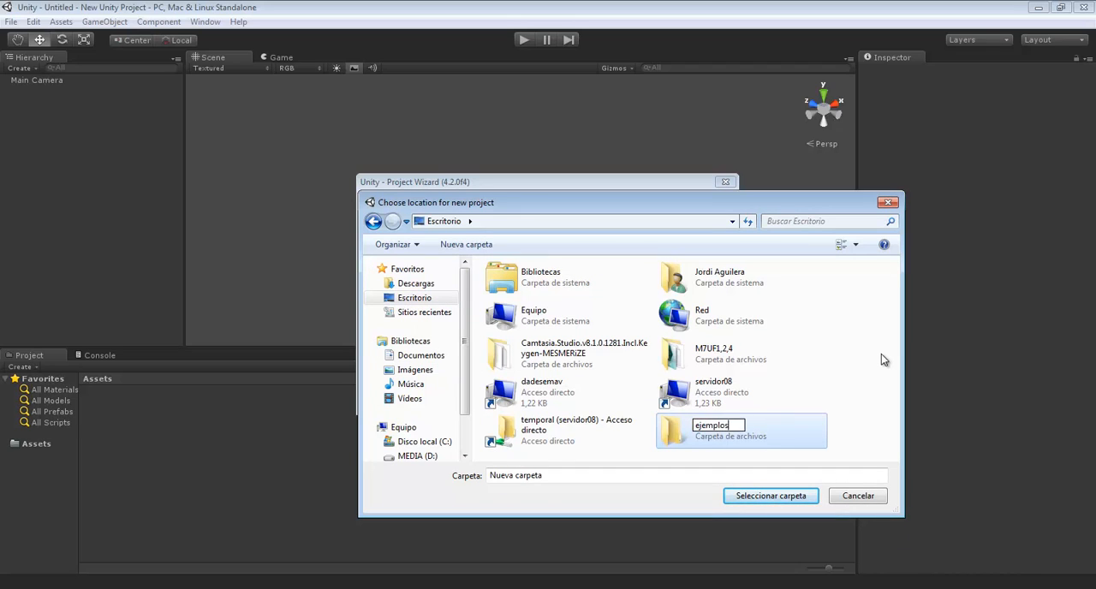
type(" iniciales")
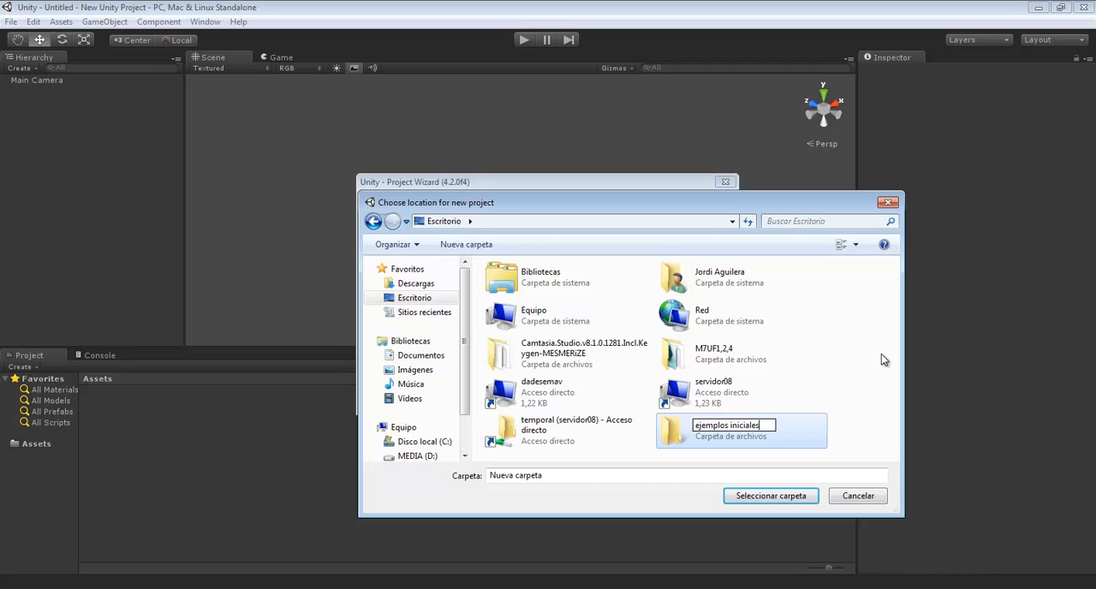
left_click(778, 496)
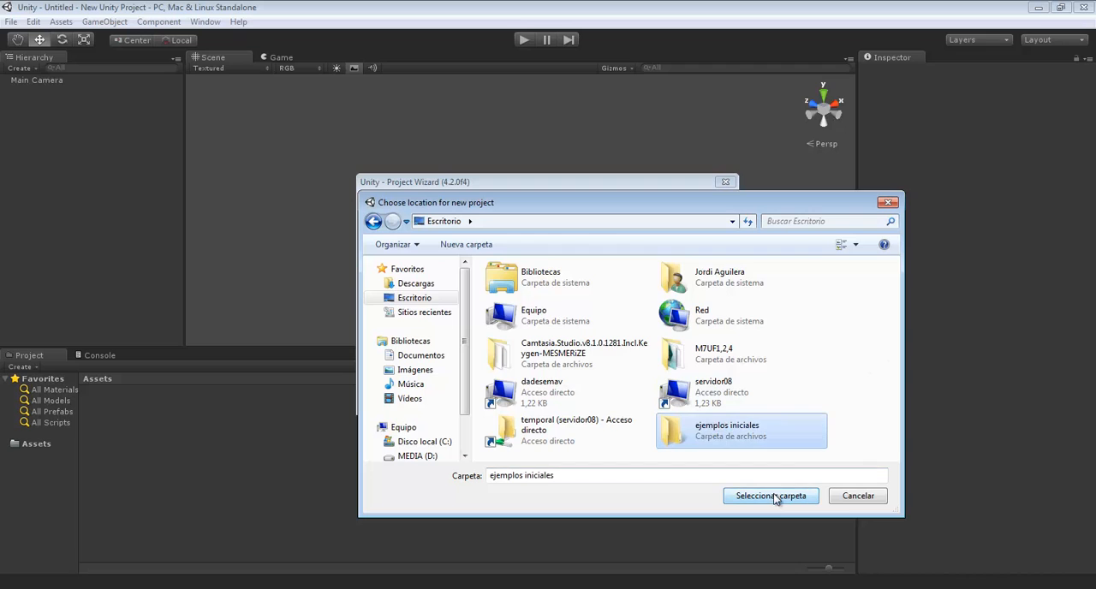
double_click(750, 431)
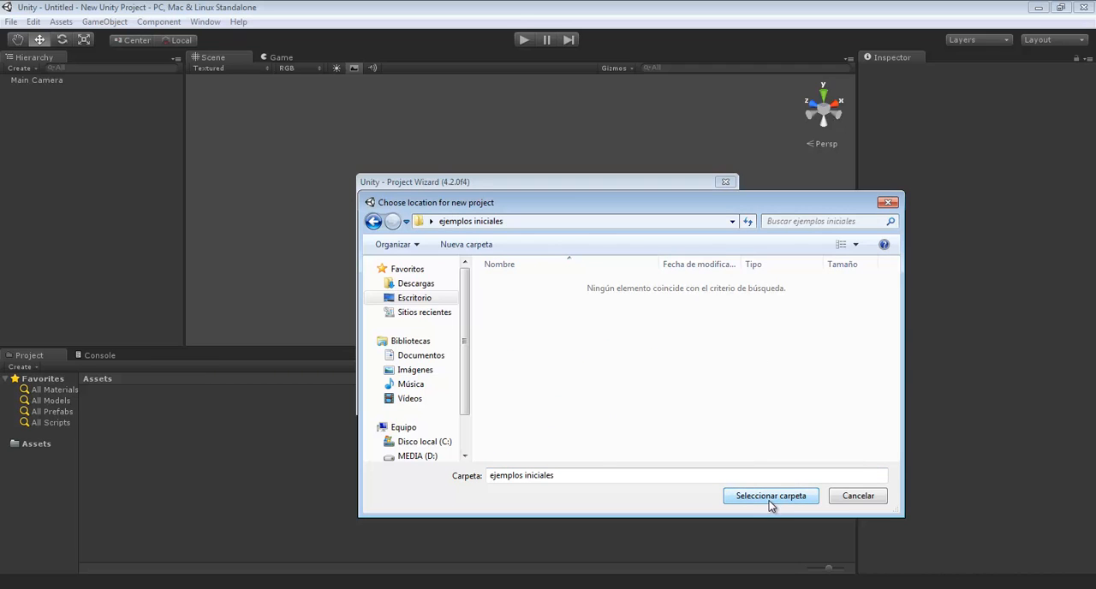
left_click(760, 495)
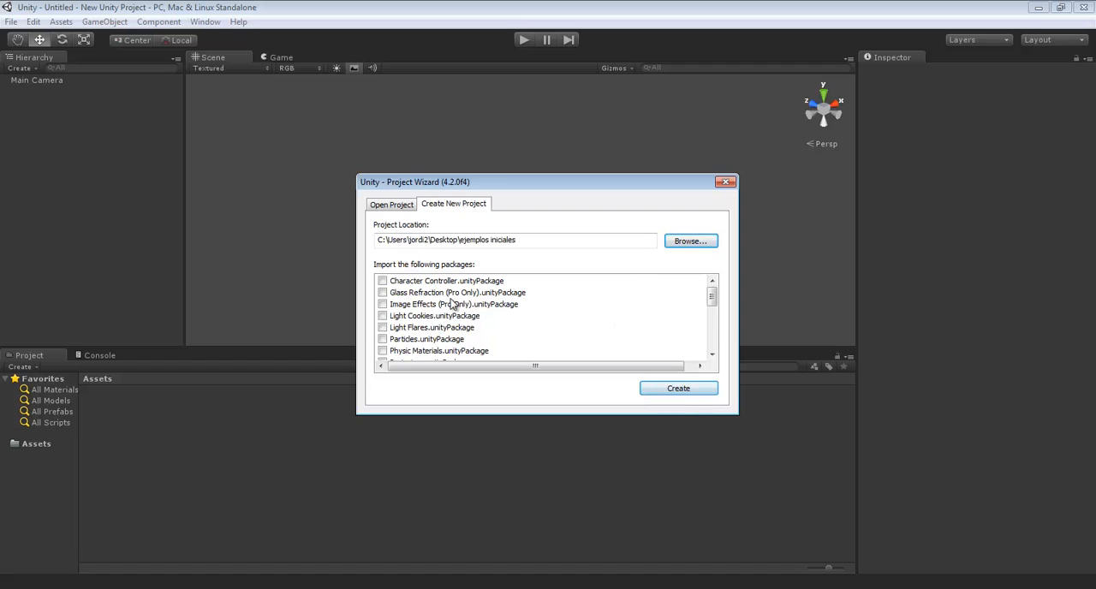
Create the project without importing any of the listed packages
left_click(382, 339)
left_click(383, 339)
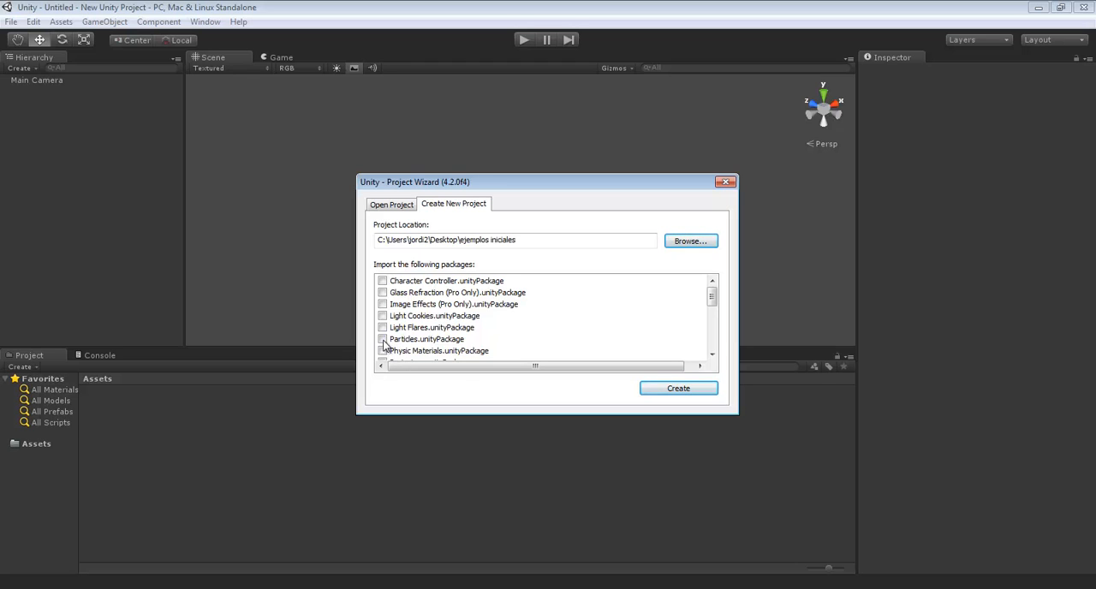
left_click(676, 388)
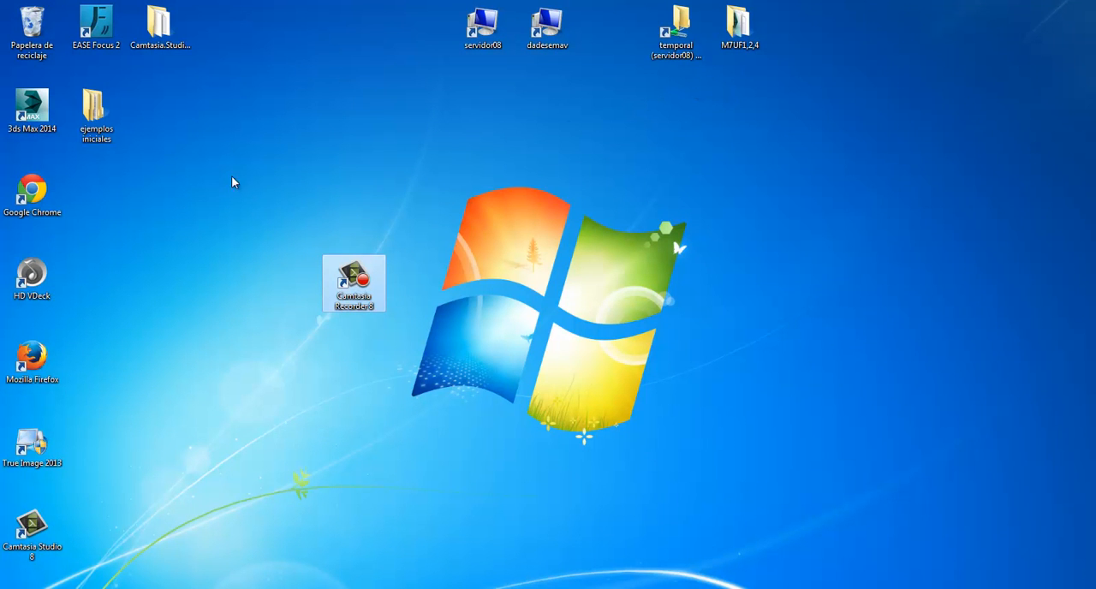
Examine the "ejemplos iniciales" project folder on the desktop, looking into its Assets, Library, ProjectSettings and Temp subfolders
double_click(99, 120)
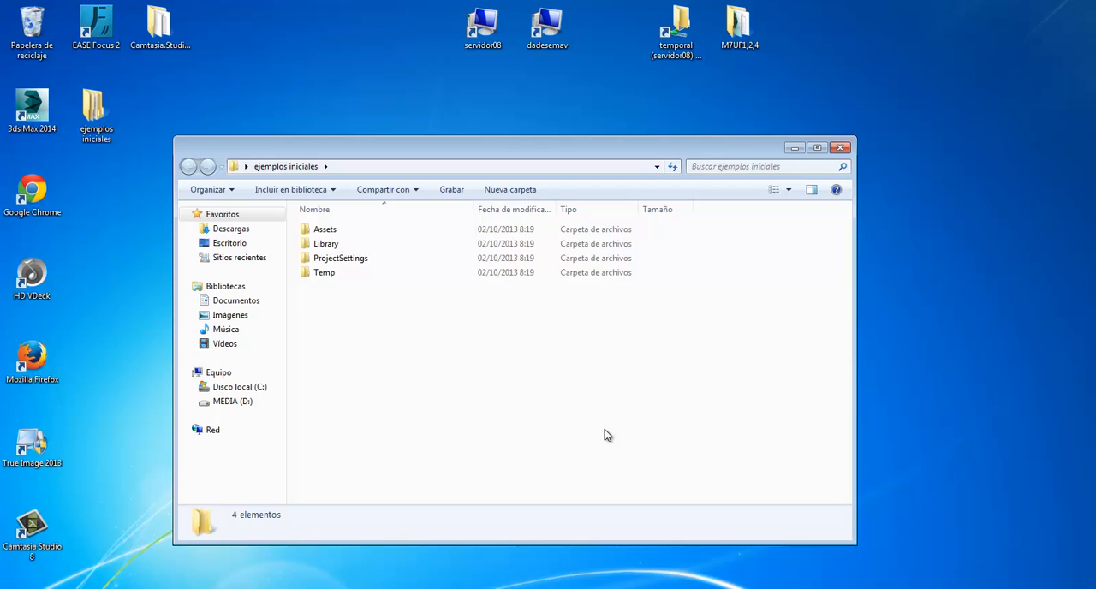
double_click(332, 229)
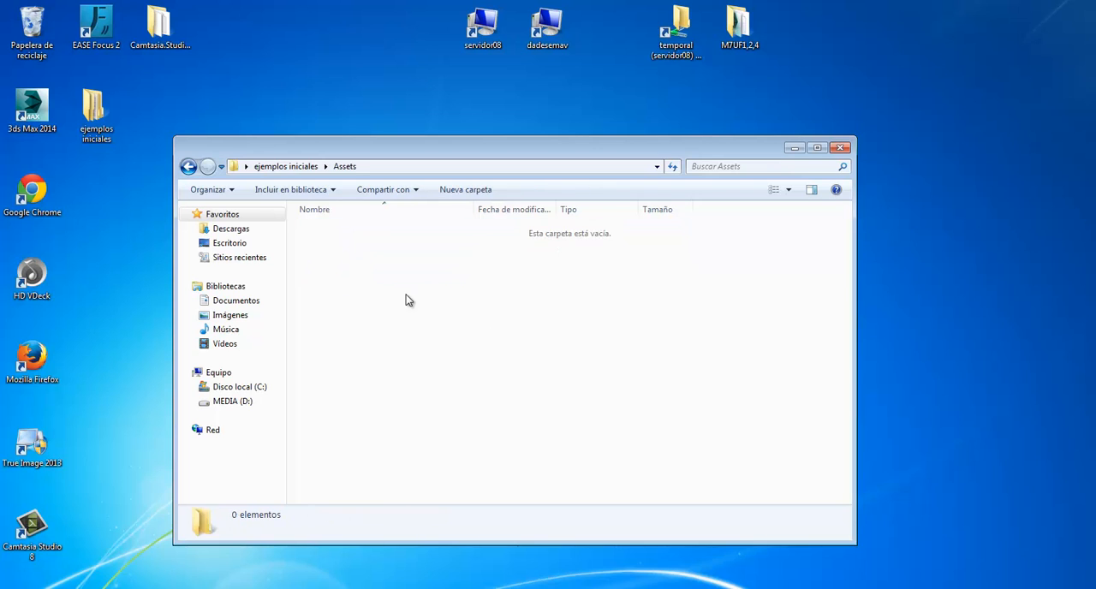
key("BackSpace")
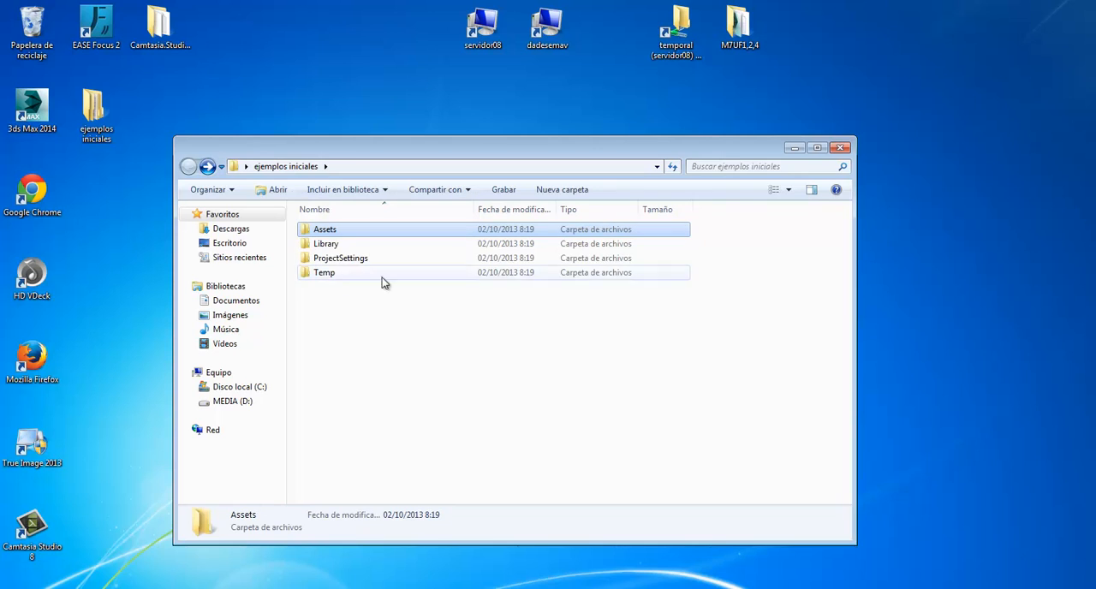
double_click(330, 244)
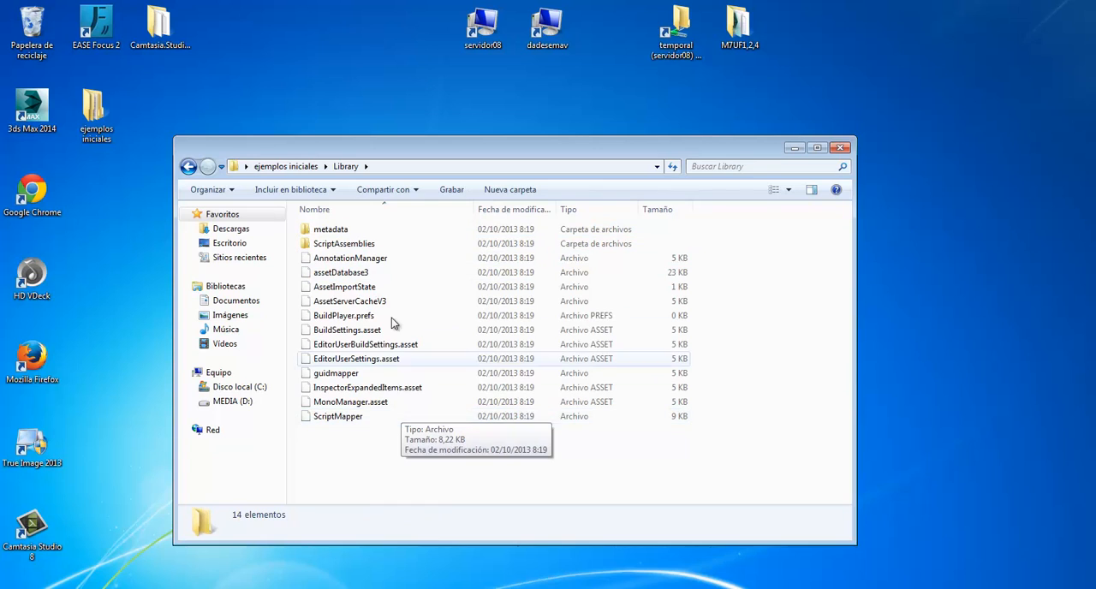
key("BackSpace")
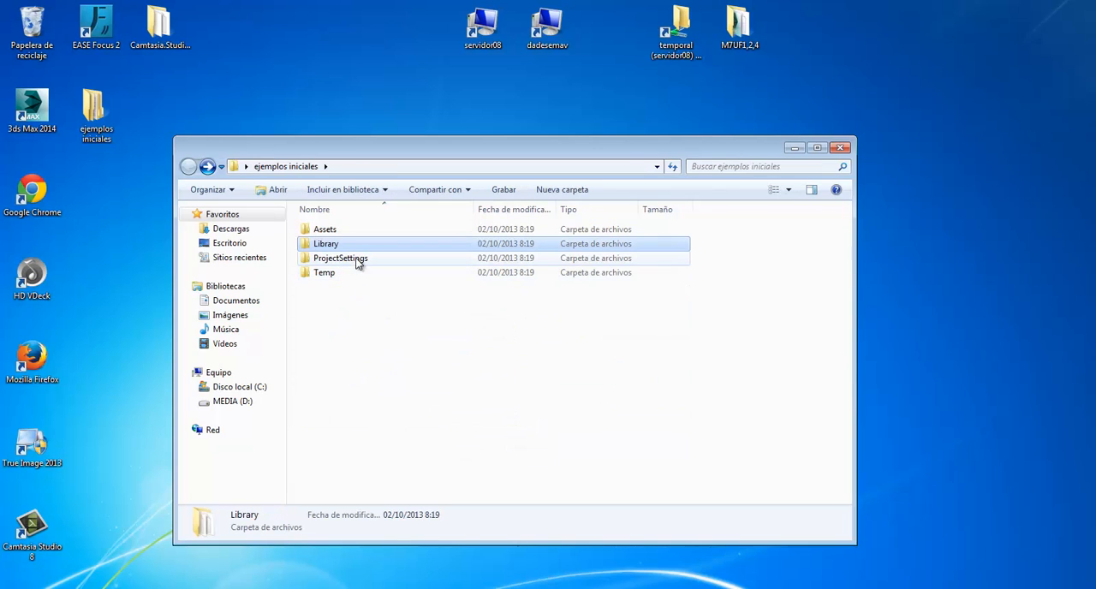
double_click(351, 259)
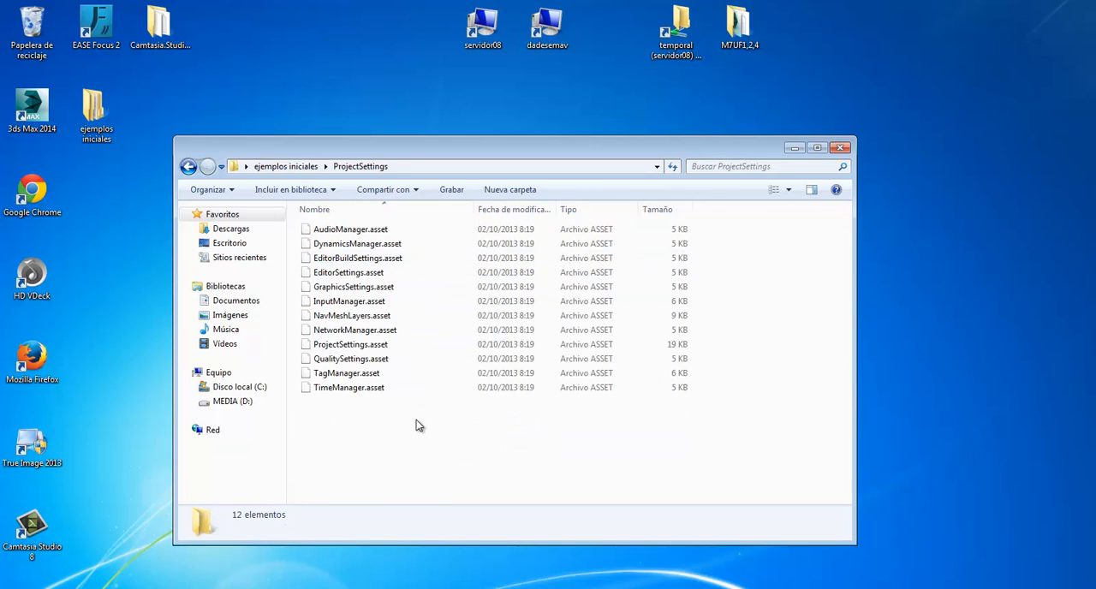
key("BackSpace")
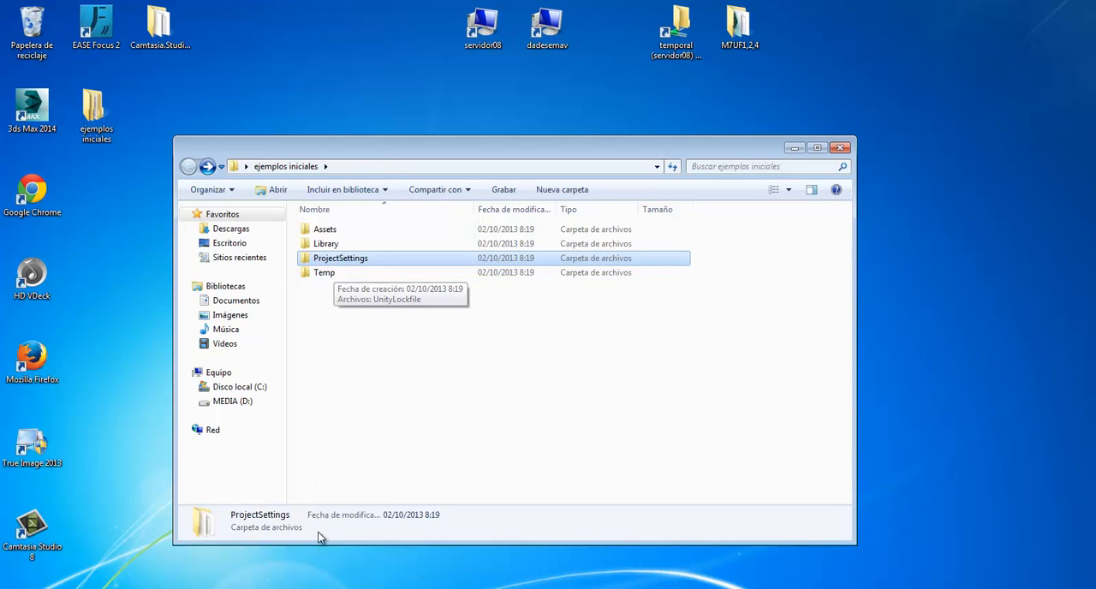
mouse_move(315, 588)
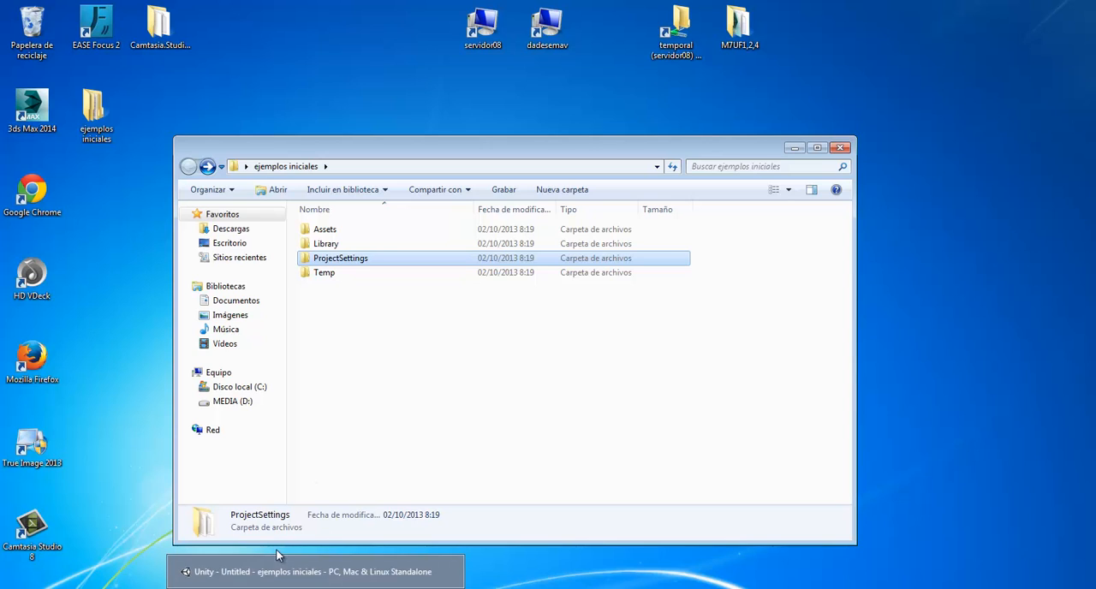
double_click(312, 274)
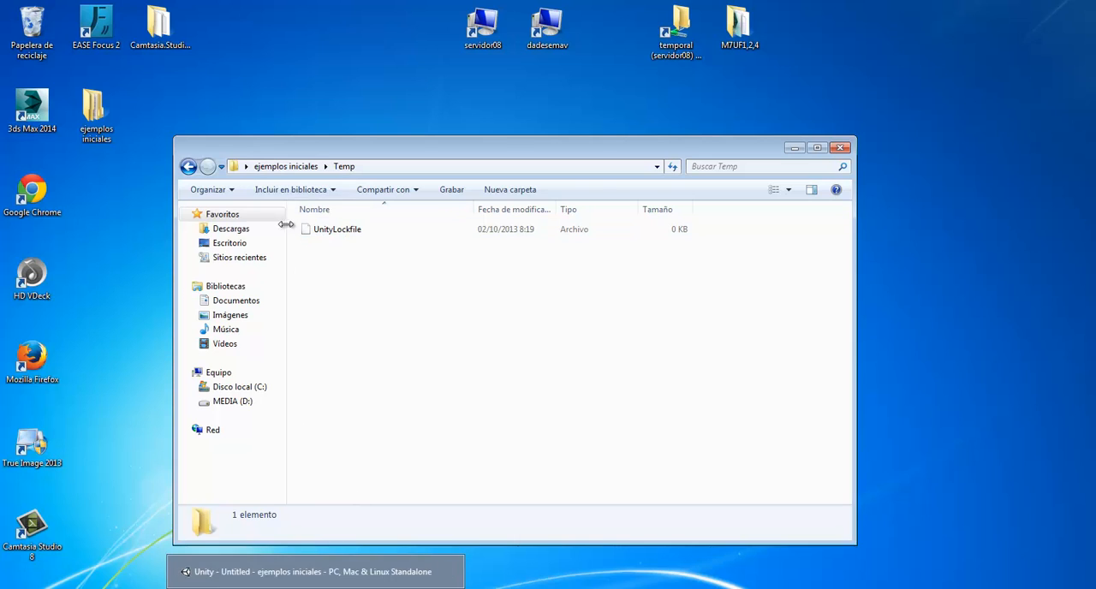
left_click(285, 167)
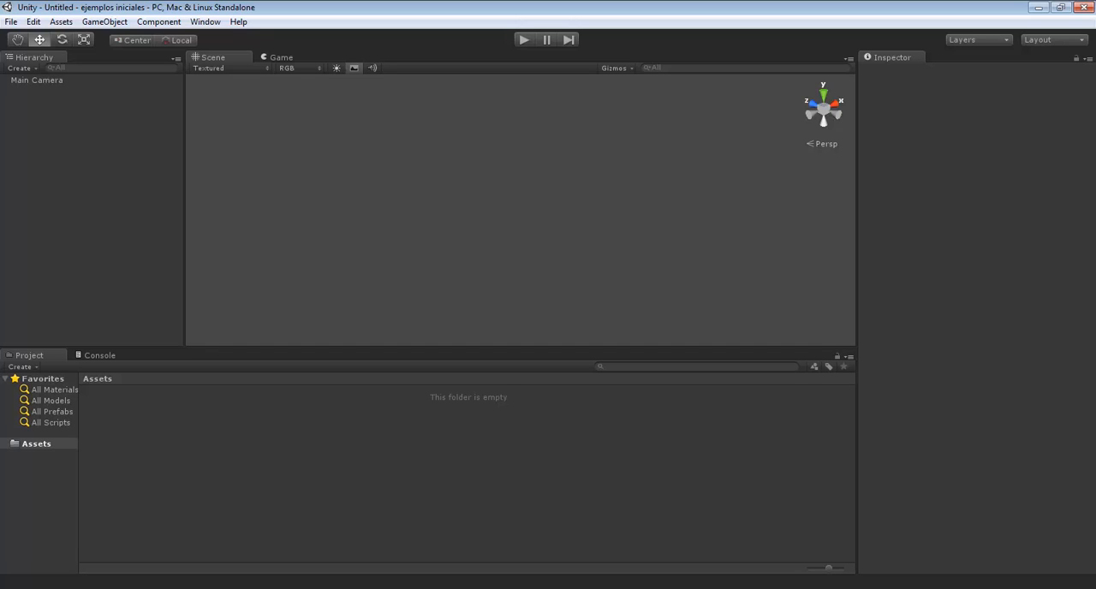
Switch to the PowerPoint presentation, start the slide show from slide 2 and advance to the game-state diagram slide
key("alt+Tab")
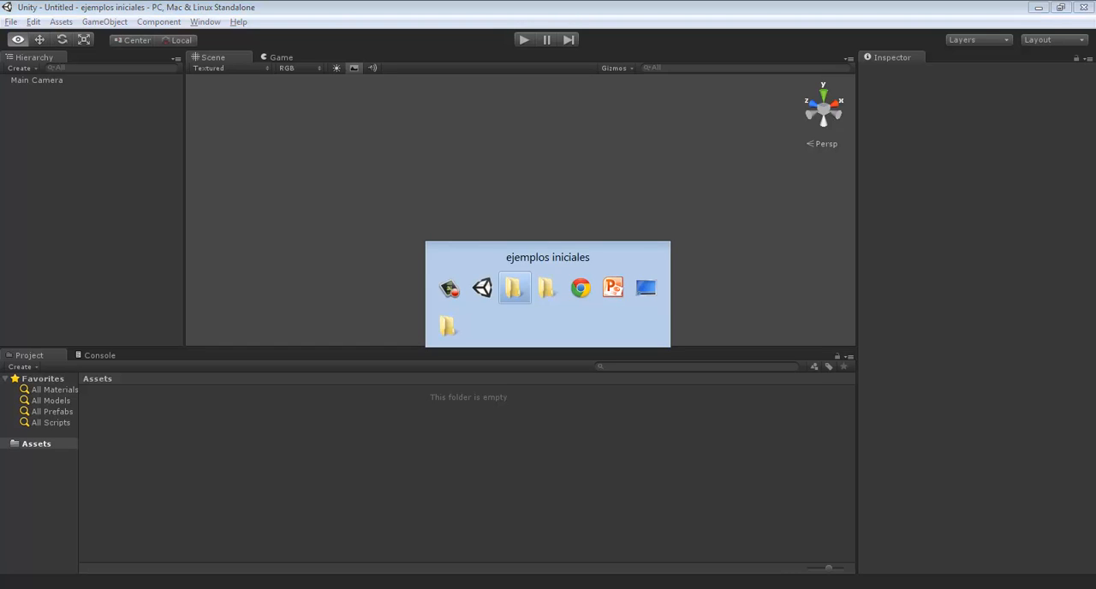
key("alt+Tab")
key("alt+Tab")
key("alt+Tab")
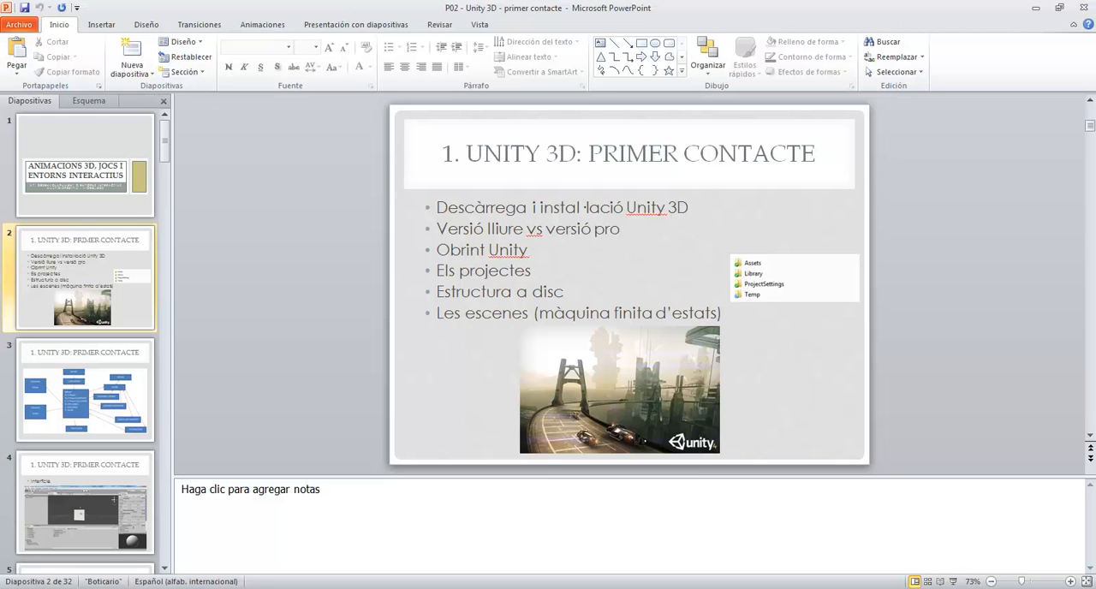
key("shift+F5")
key("Right")
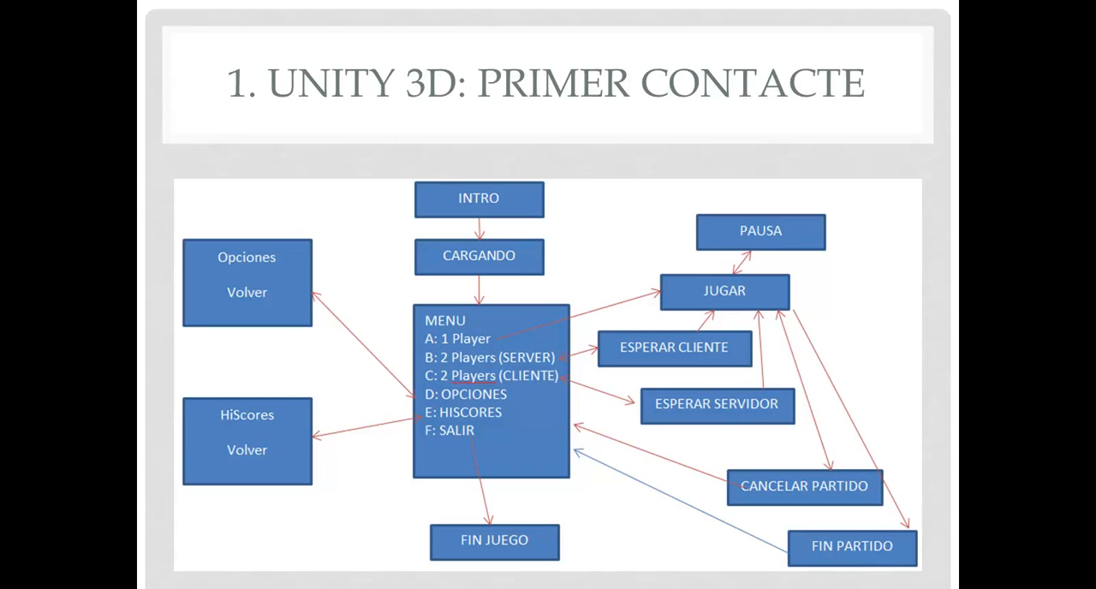
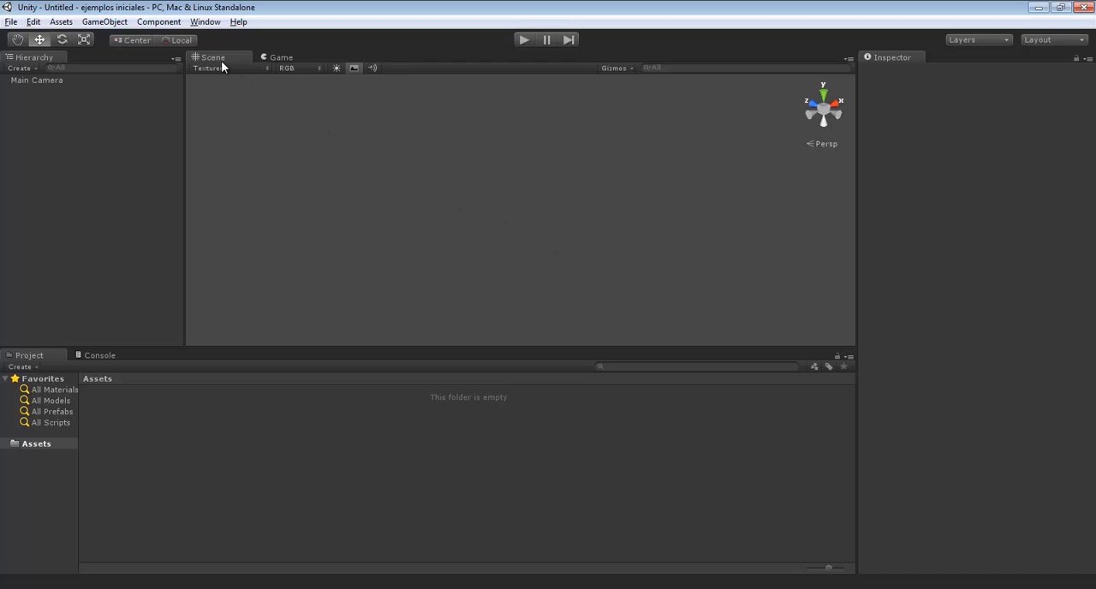
Compare the Scene and Game views of the empty scene, switching between them twice
left_click(282, 59)
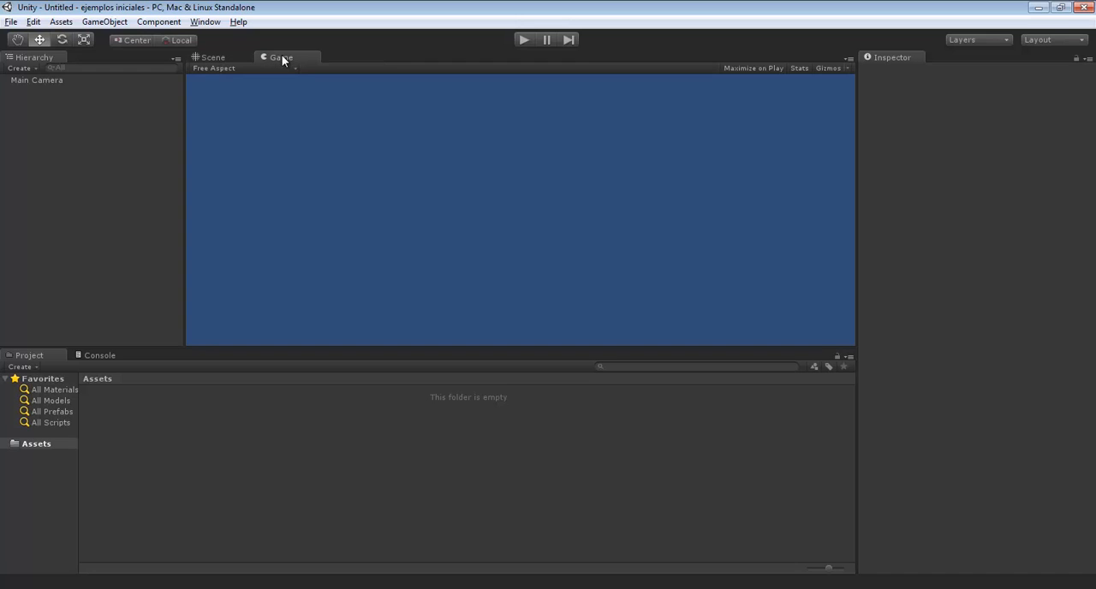
left_click(214, 56)
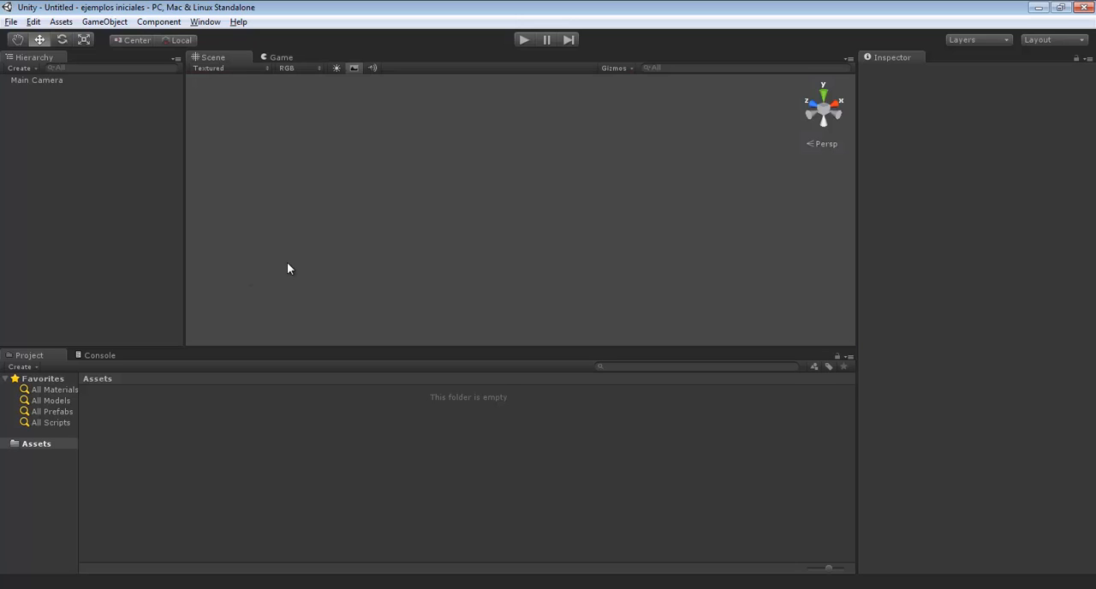
key("ctrl+2")
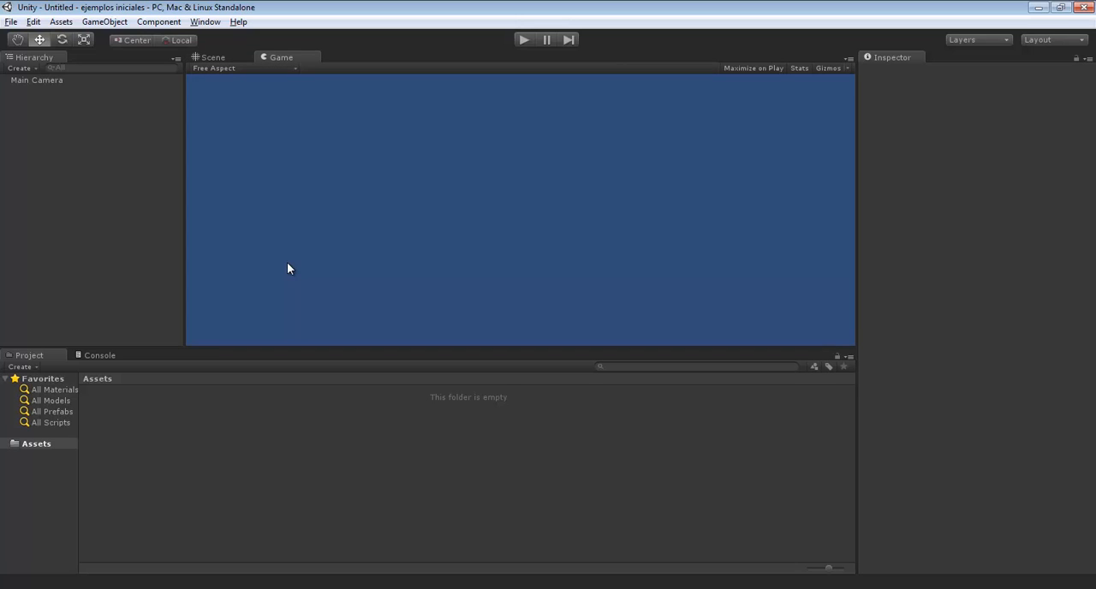
key("ctrl+1")
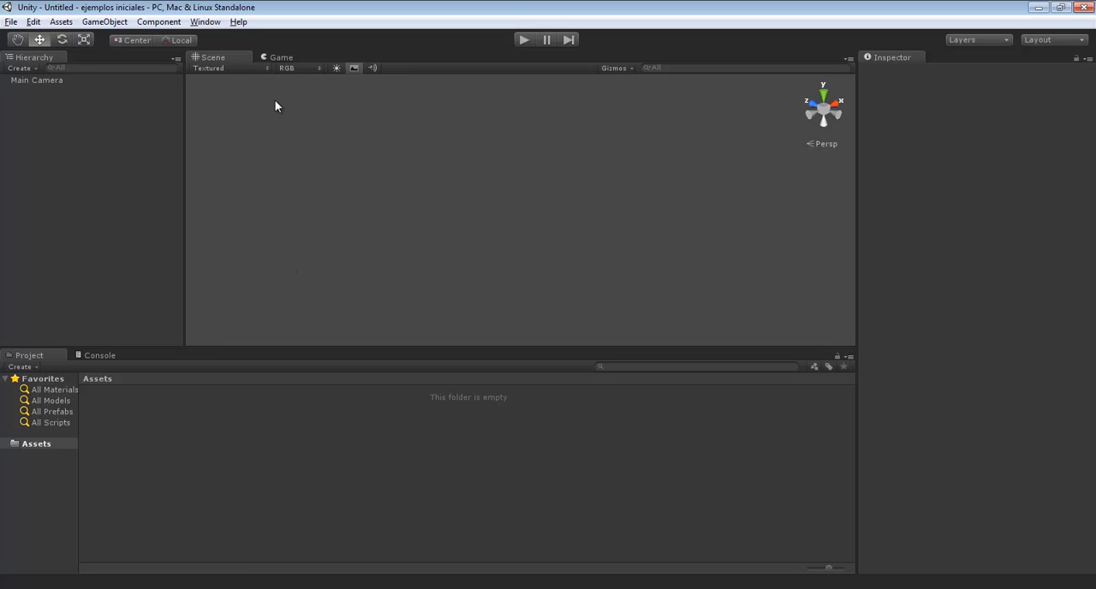
Add a cube primitive to the untitled scene
left_click(119, 25)
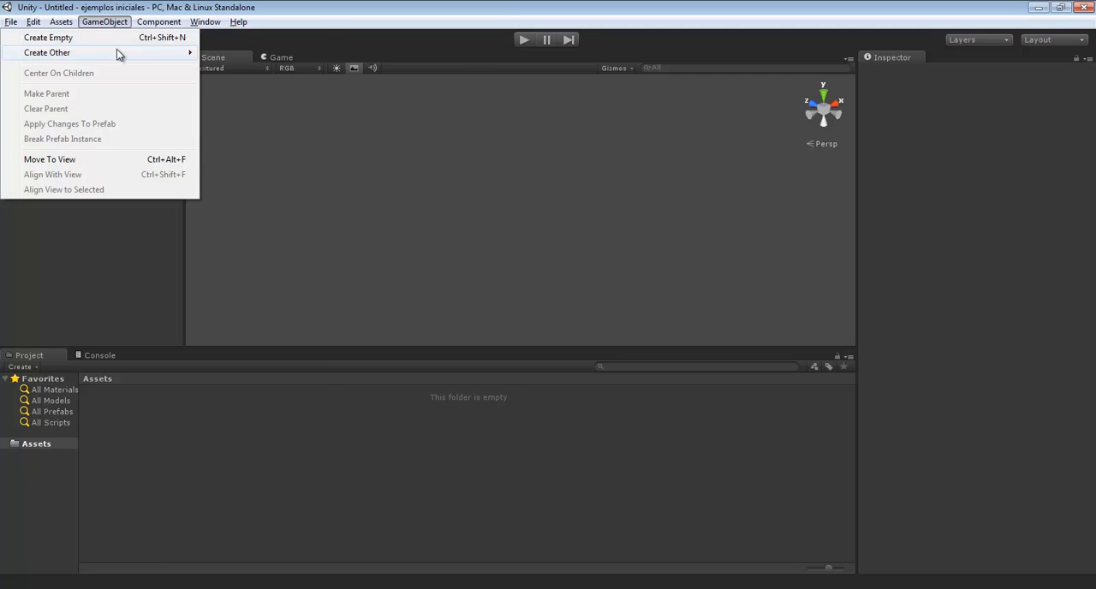
mouse_move(117, 55)
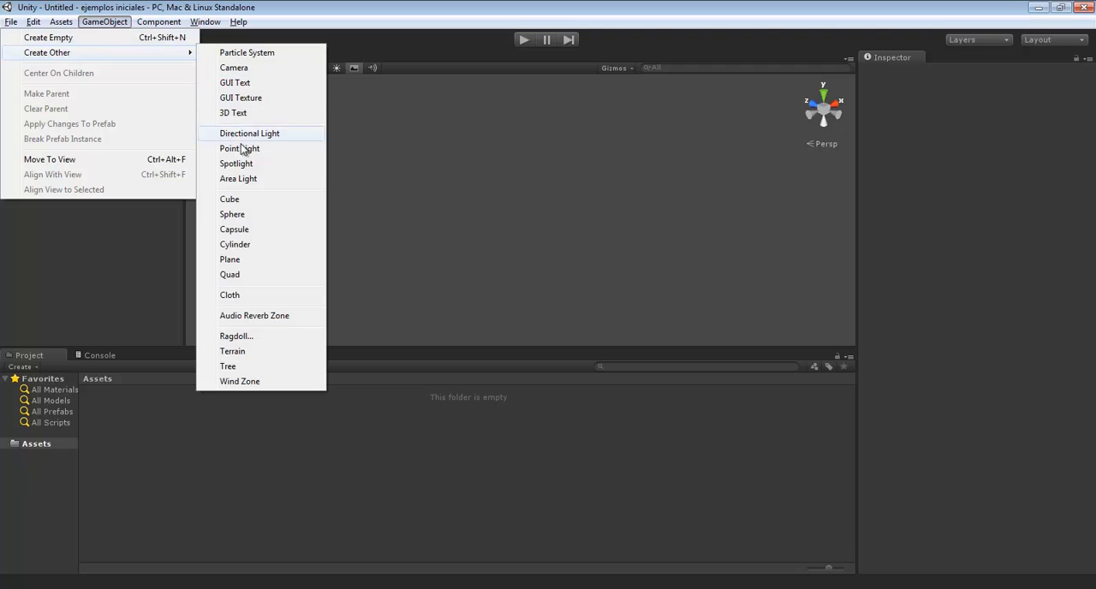
left_click(272, 200)
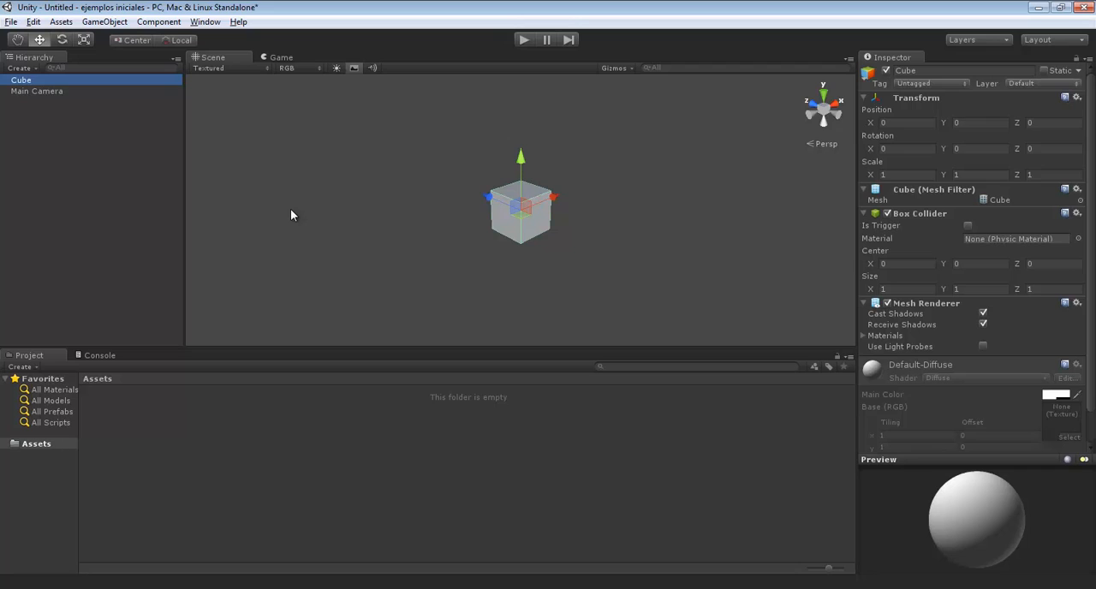
Save the scene as "escena1" in the project's Assets folder
left_click(11, 21)
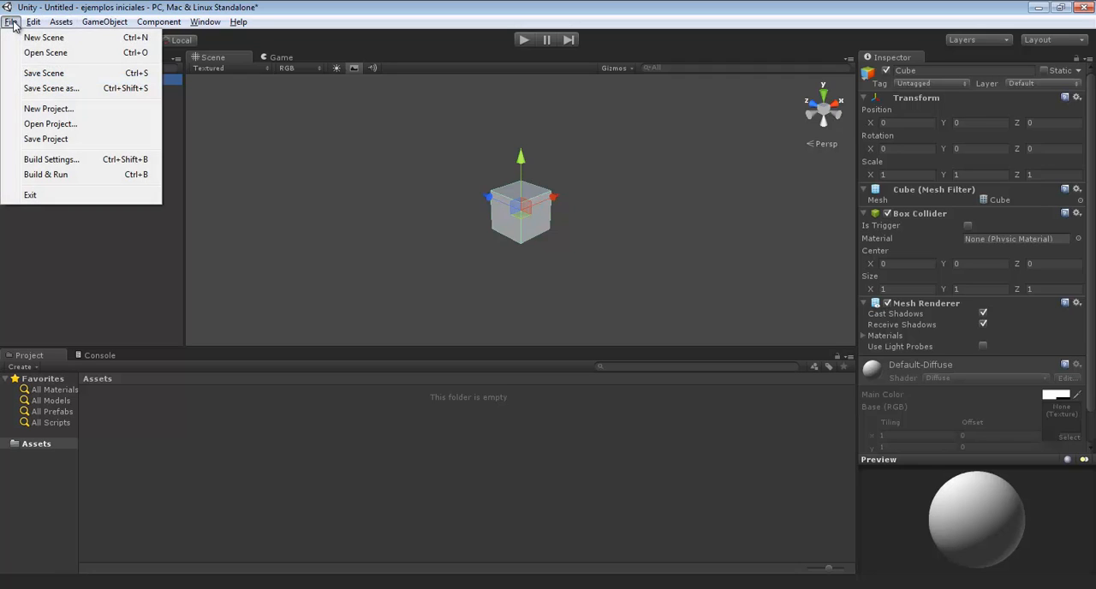
left_click(44, 73)
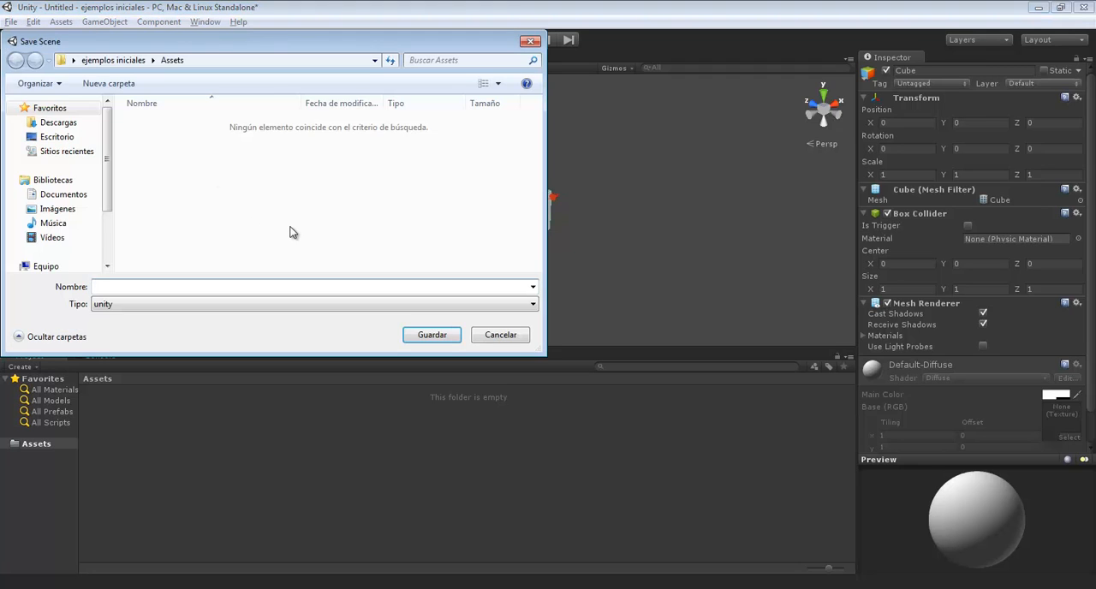
type("escena1")
key("Return")
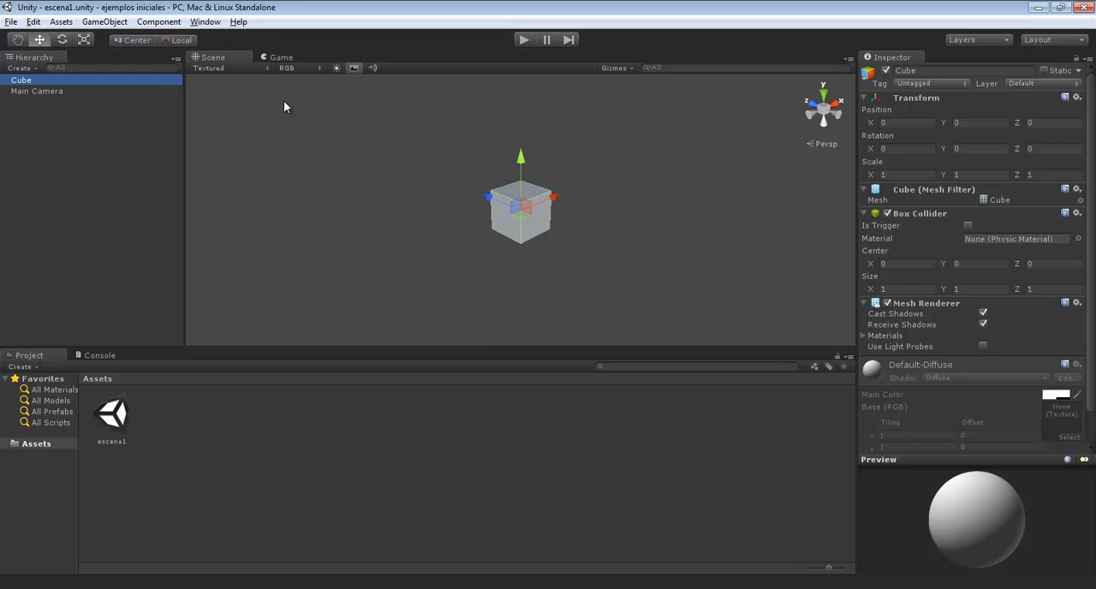
Check how the cube looks in the Game view and return to the Scene view
left_click(278, 57)
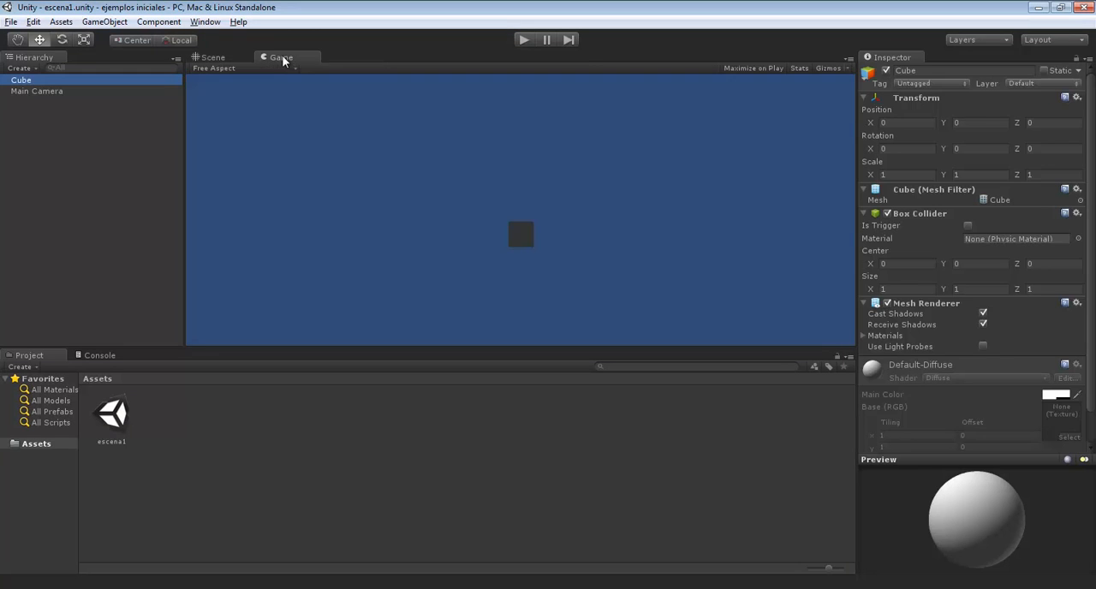
left_click(213, 58)
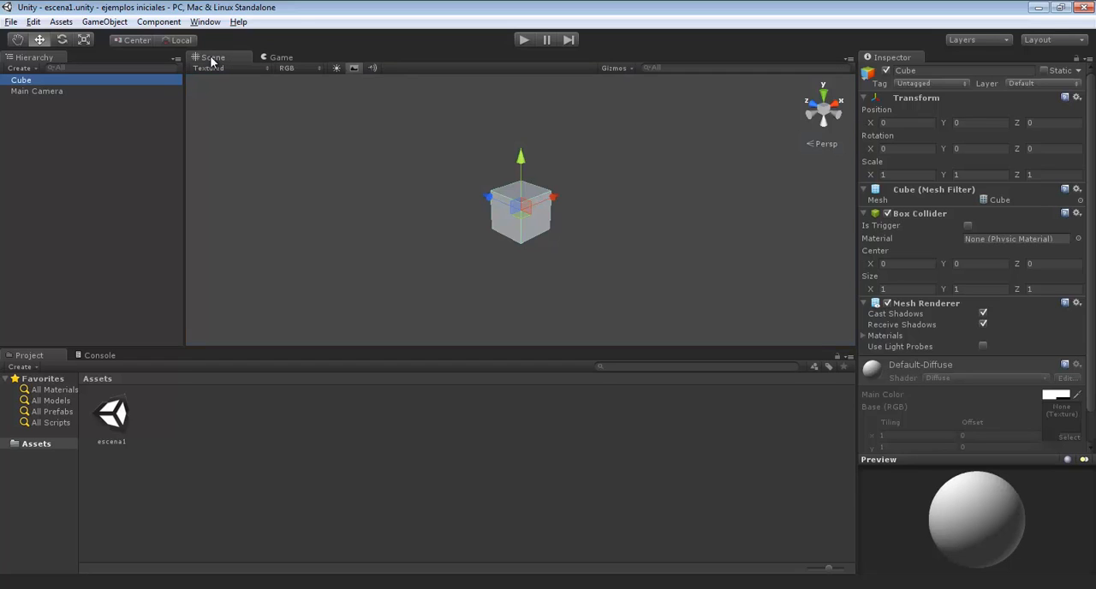
left_click(283, 57)
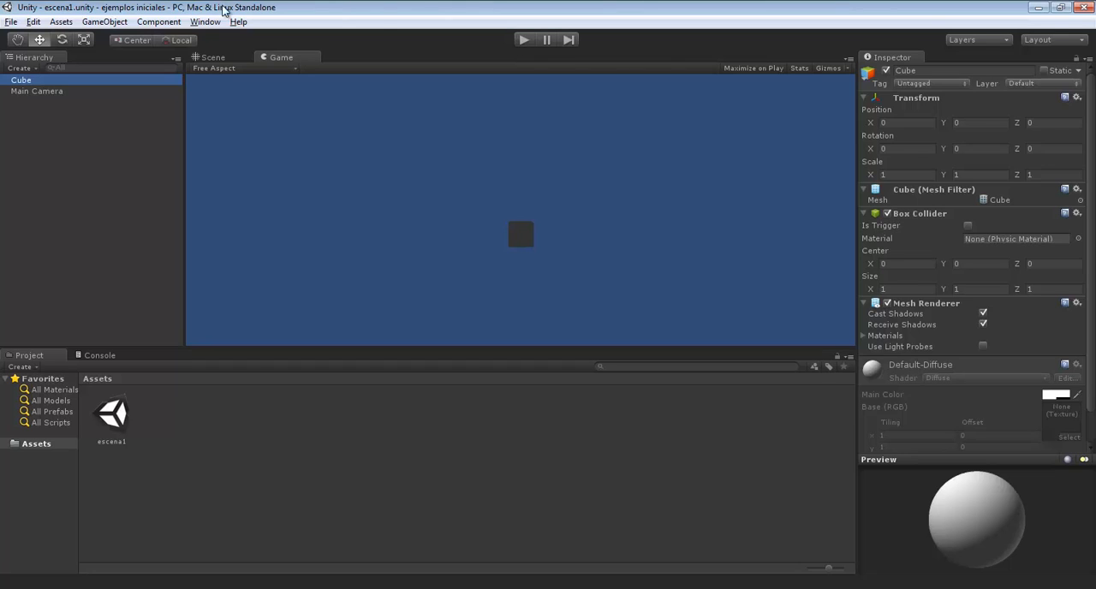
left_click(211, 57)
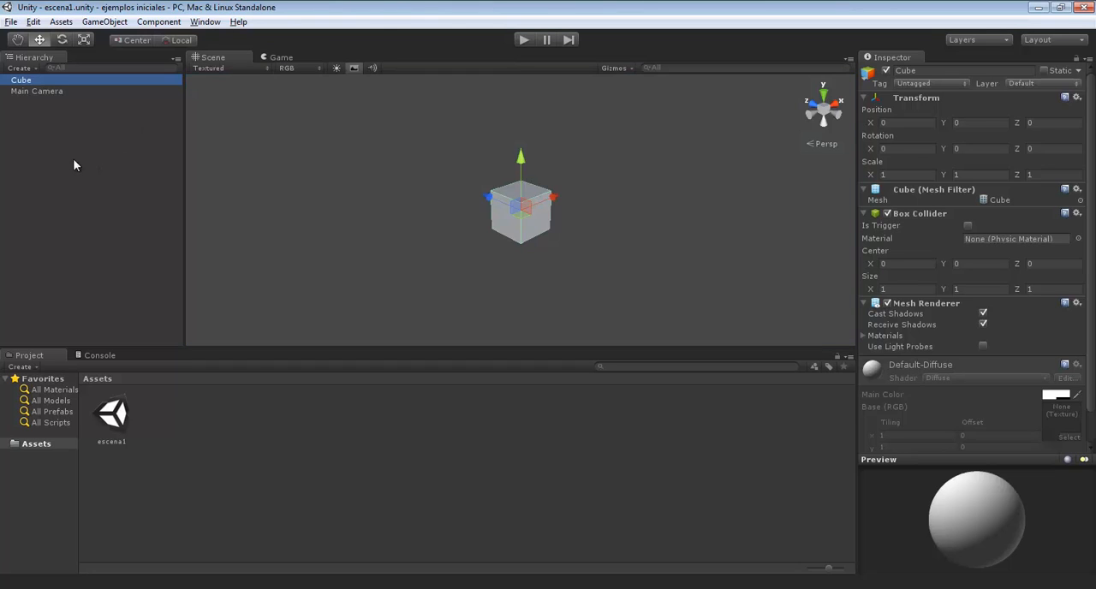
Inspect the properties of the cube and then of the Main Camera
left_click(71, 158)
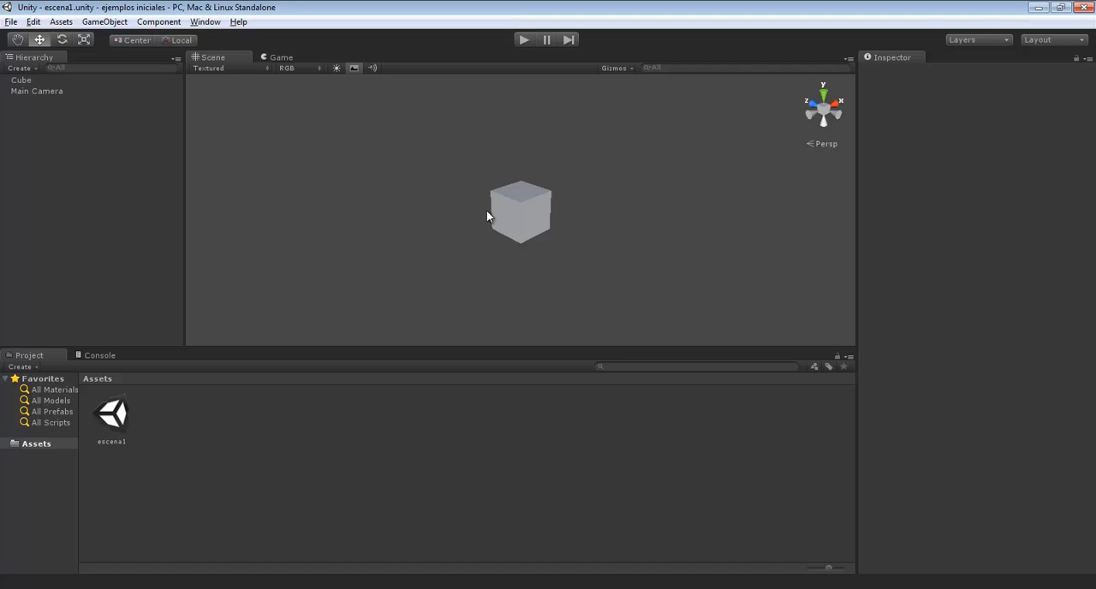
left_click(508, 216)
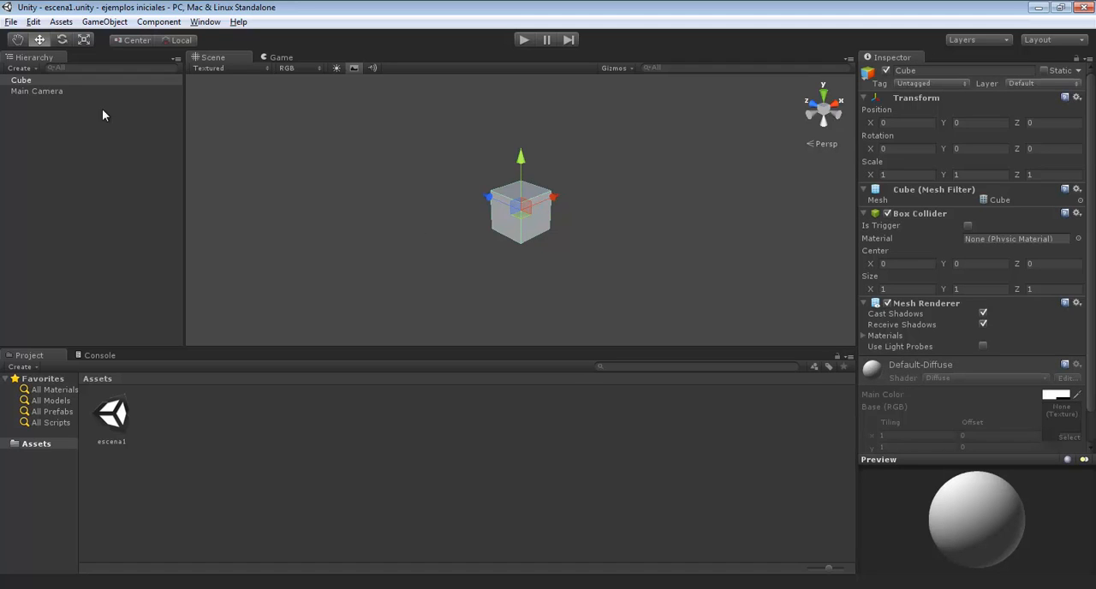
left_click(57, 91)
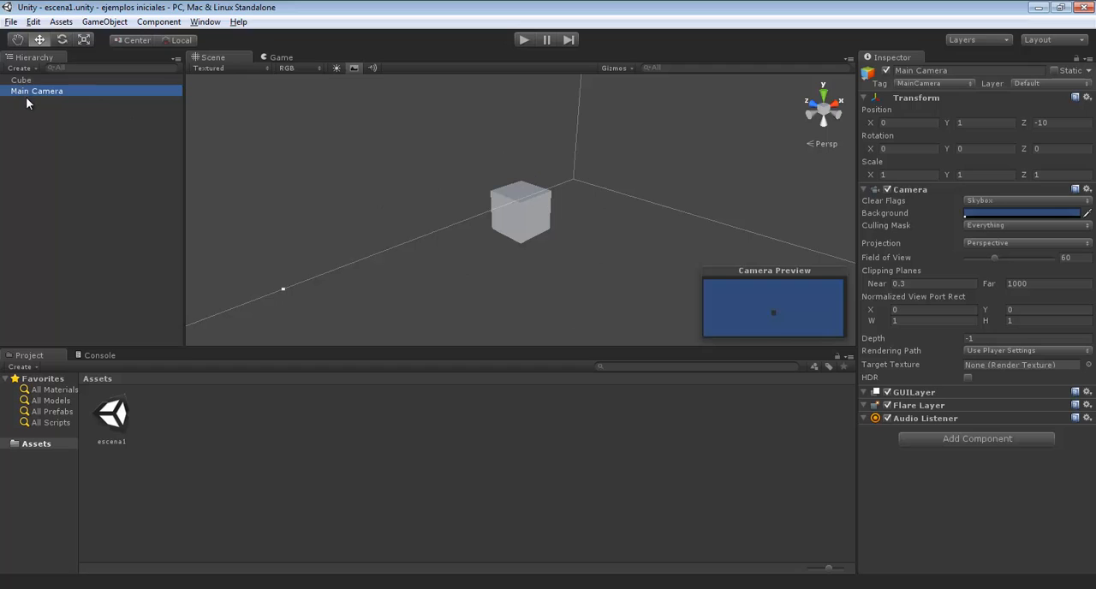
Add a capsule primitive to the scene and widen the project's folder list
left_click(118, 26)
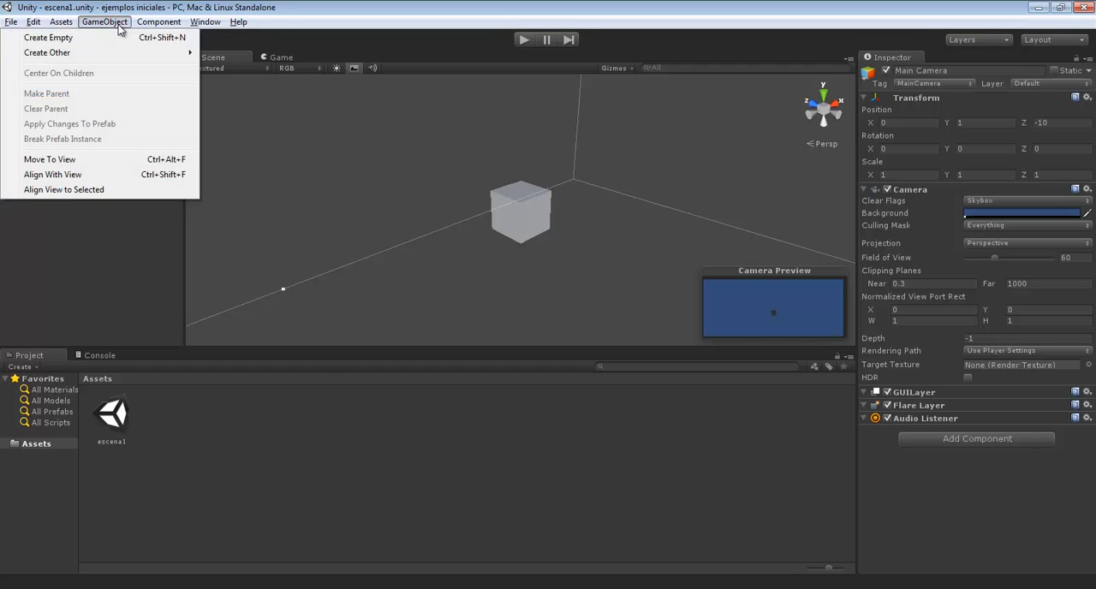
mouse_move(123, 57)
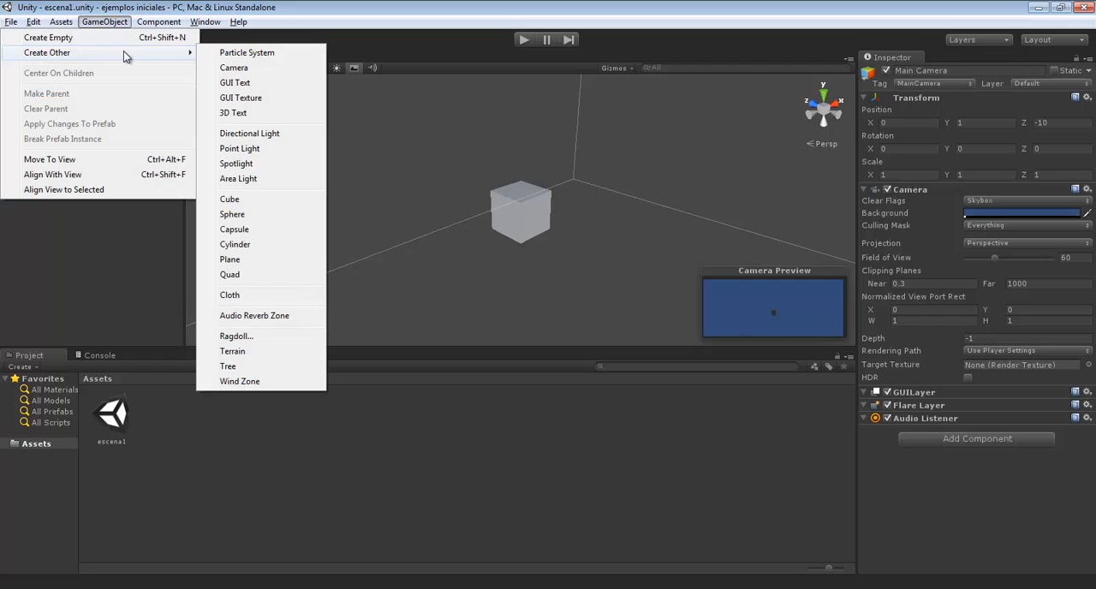
left_click(265, 229)
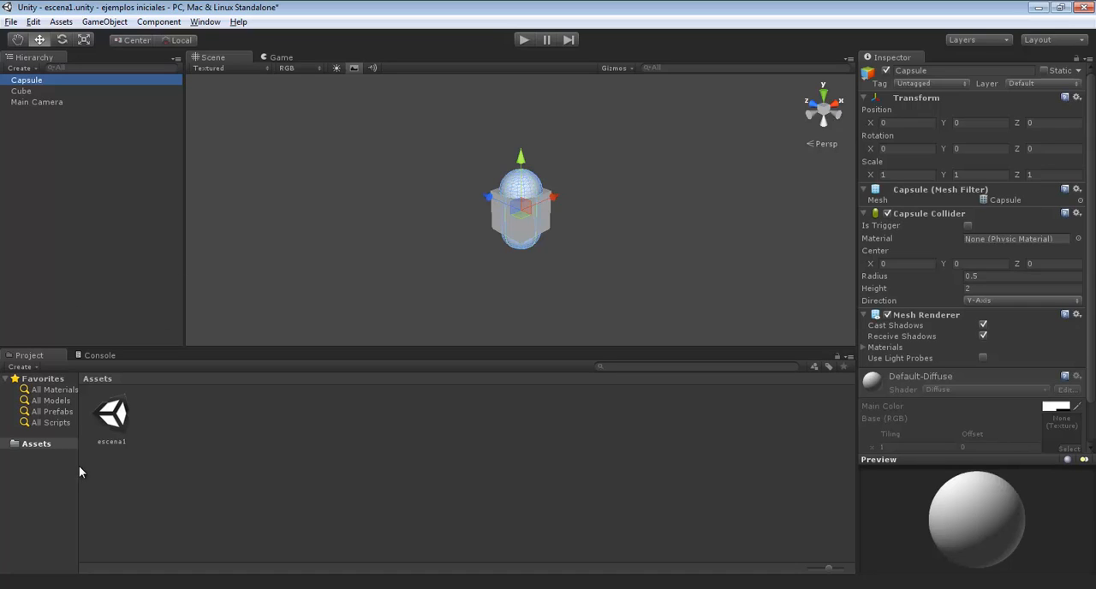
left_click_drag(78, 472, 142, 470)
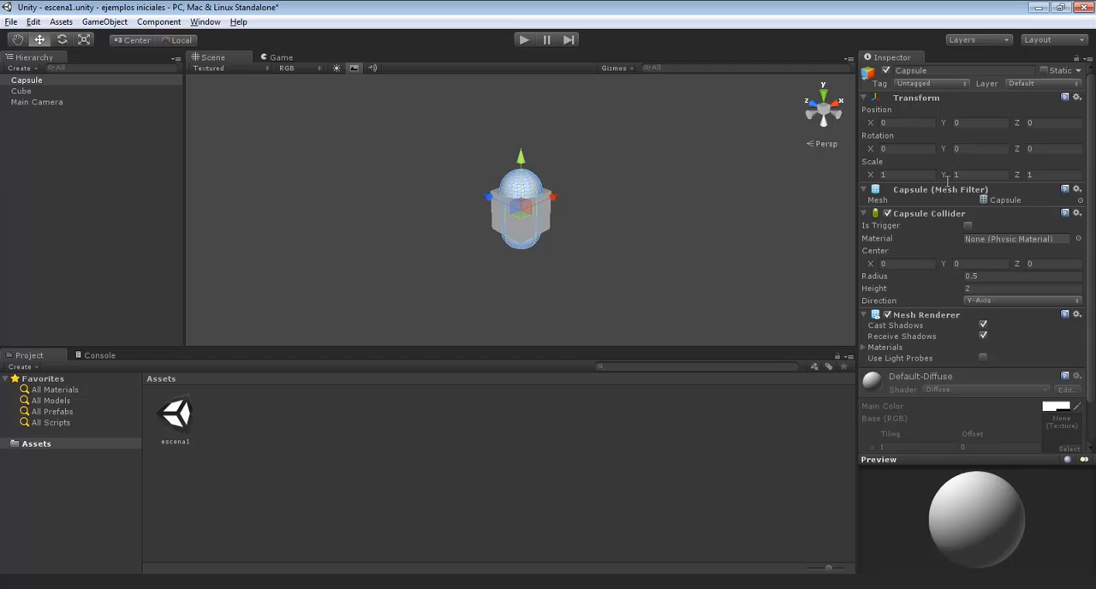
Move the capsule away from the cube to about Z 3.1, and glance at the console before returning to the project assets
left_click_drag(489, 200, 425, 172)
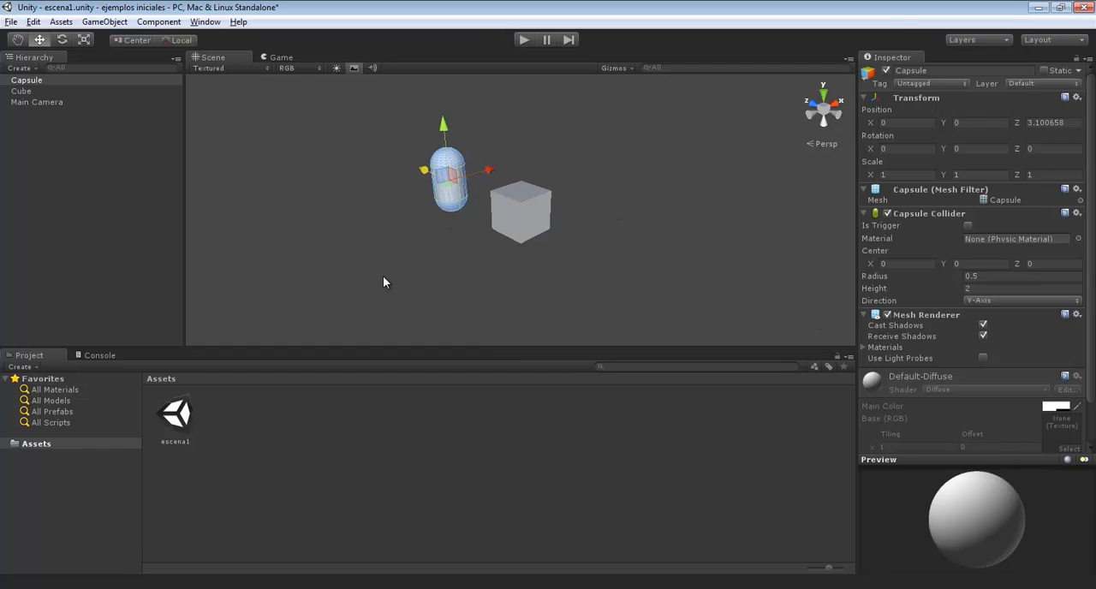
left_click(99, 355)
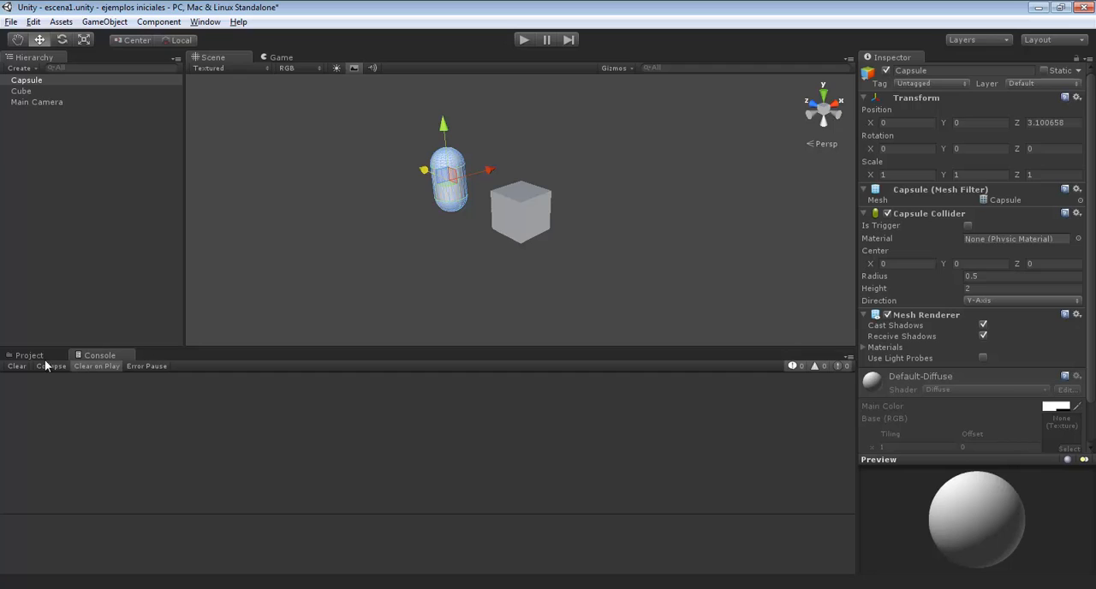
left_click(39, 356)
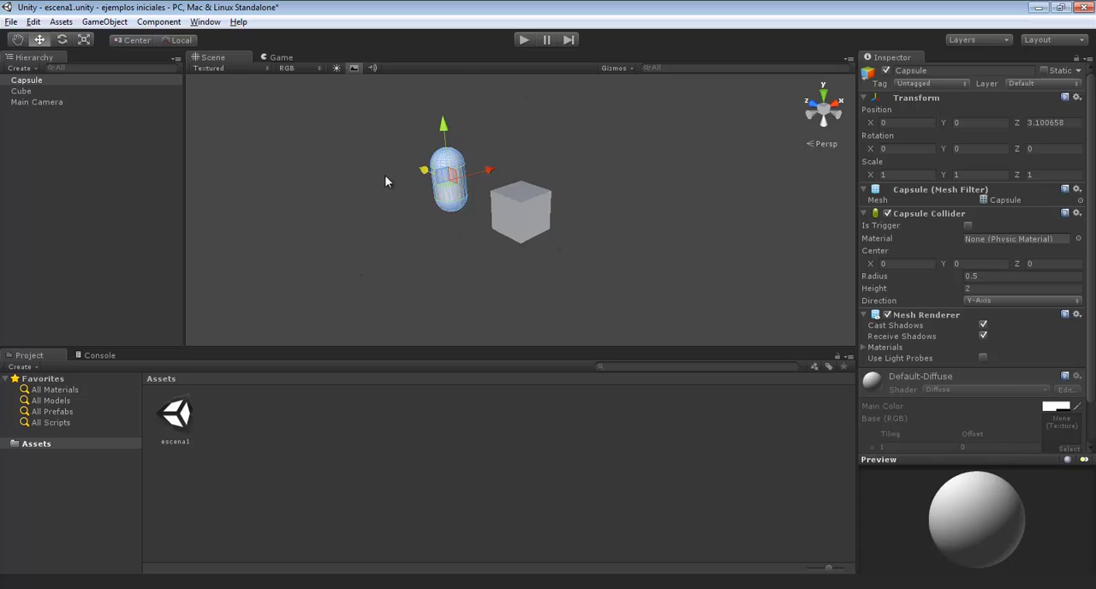
Move the capsule along the X axis in the Scene view to about X -0.38
left_click(412, 251)
left_click(456, 184)
mouse_move(485, 170)
left_mouse_down()
mouse_move(685, 128)
mouse_move(357, 207)
mouse_move(565, 152)
mouse_move(528, 174)
mouse_move(451, 184)
mouse_move(470, 175)
left_mouse_up()
left_click(429, 225)
left_click(397, 206)
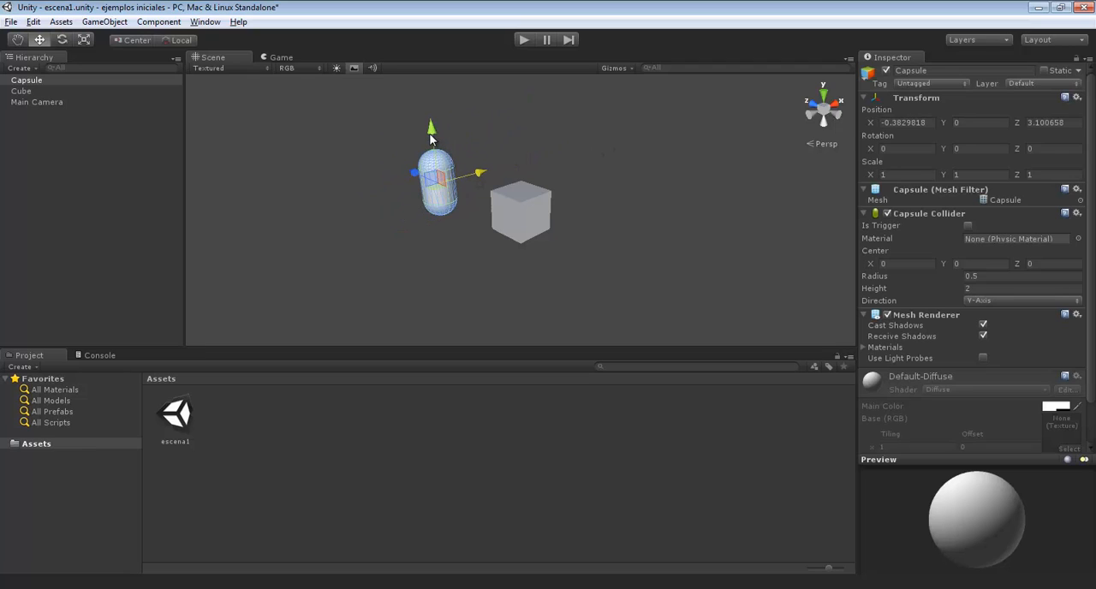
Lower the capsule to about Y -1.08 and shift it back and forth beside the cube, ending at about Z 3.34
left_click_drag(431, 137, 444, 229)
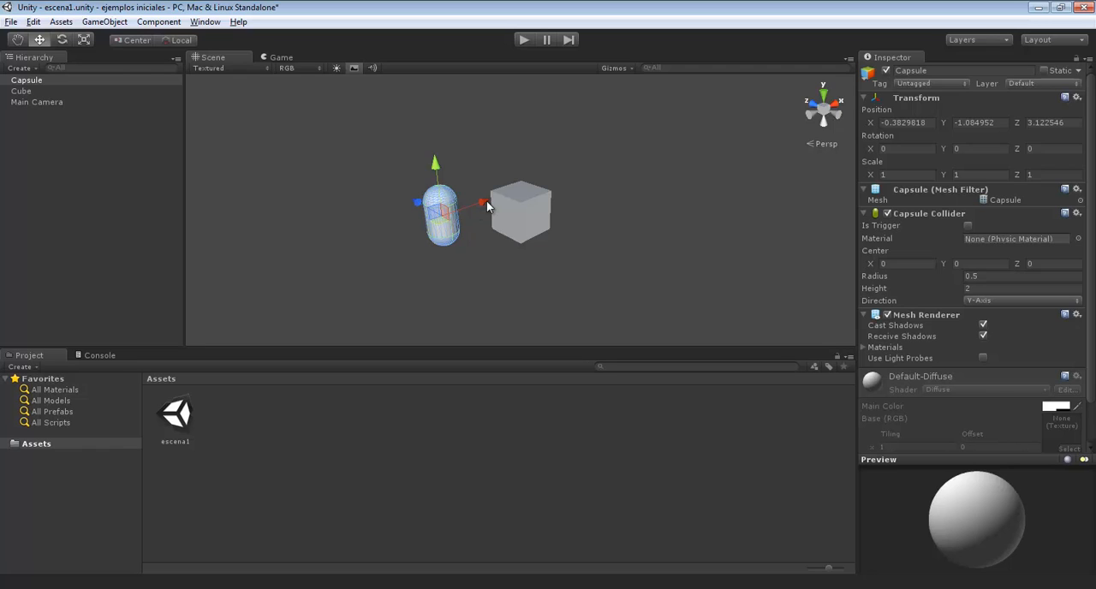
mouse_move(442, 227)
left_mouse_down()
mouse_move(382, 228)
mouse_move(615, 202)
mouse_move(415, 210)
mouse_move(655, 206)
mouse_move(428, 256)
mouse_move(672, 255)
mouse_move(526, 111)
mouse_move(490, 209)
mouse_move(415, 201)
mouse_move(428, 226)
left_mouse_up()
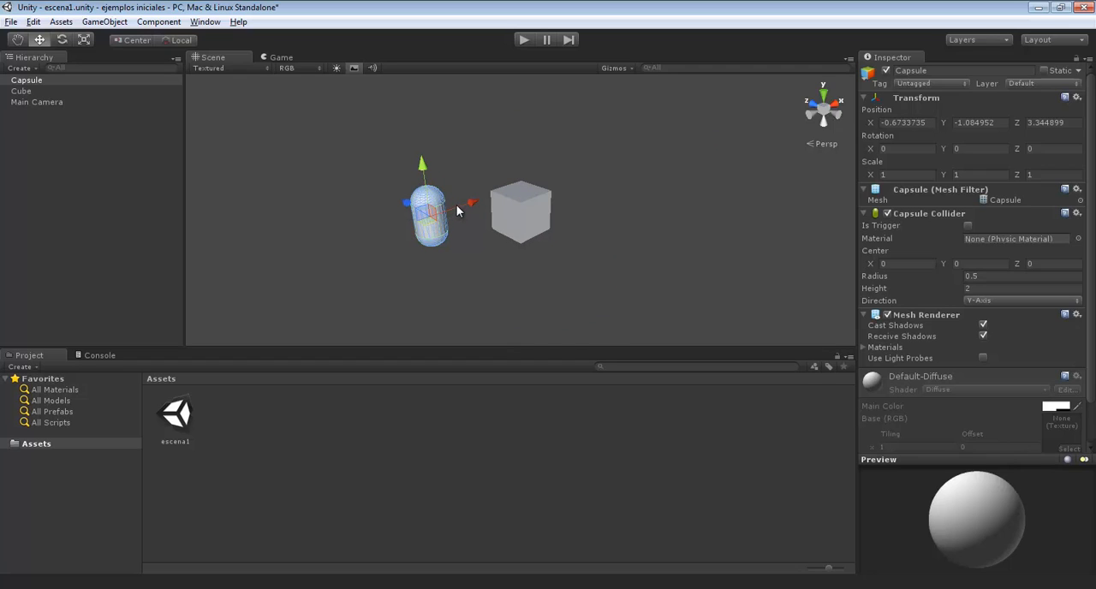
left_click_drag(459, 206, 505, 182)
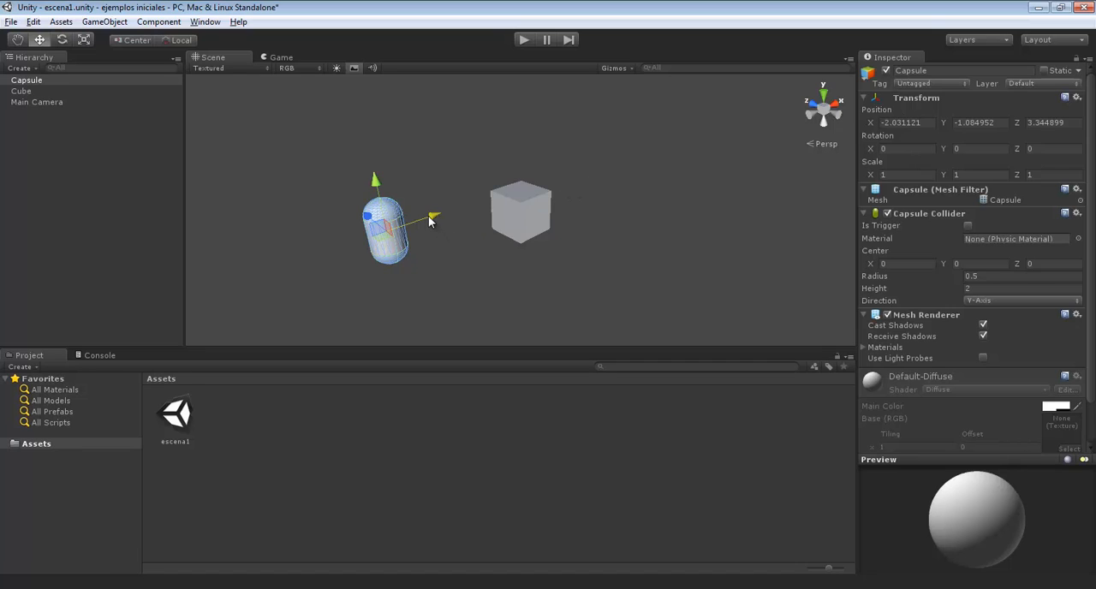
left_click_drag(428, 216, 459, 202)
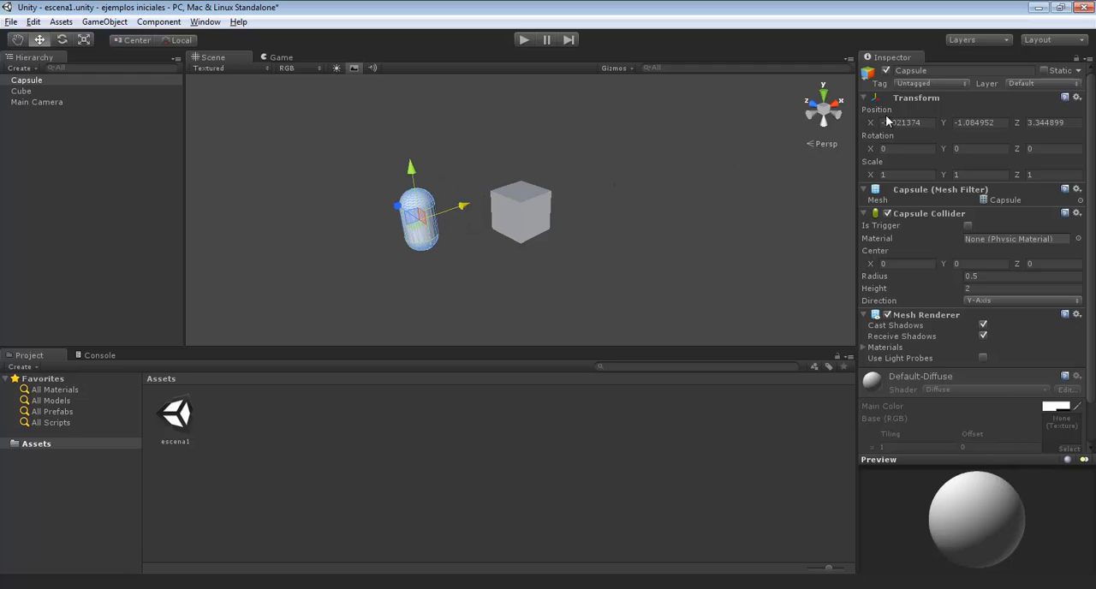
Adjust the capsule's Transform position values to X -0.31, Y -1.14 and Z 2.46
mouse_move(871, 123)
left_mouse_down()
mouse_move(973, 115)
mouse_move(12, 115)
mouse_move(1078, 115)
mouse_move(822, 124)
mouse_move(865, 124)
left_mouse_up()
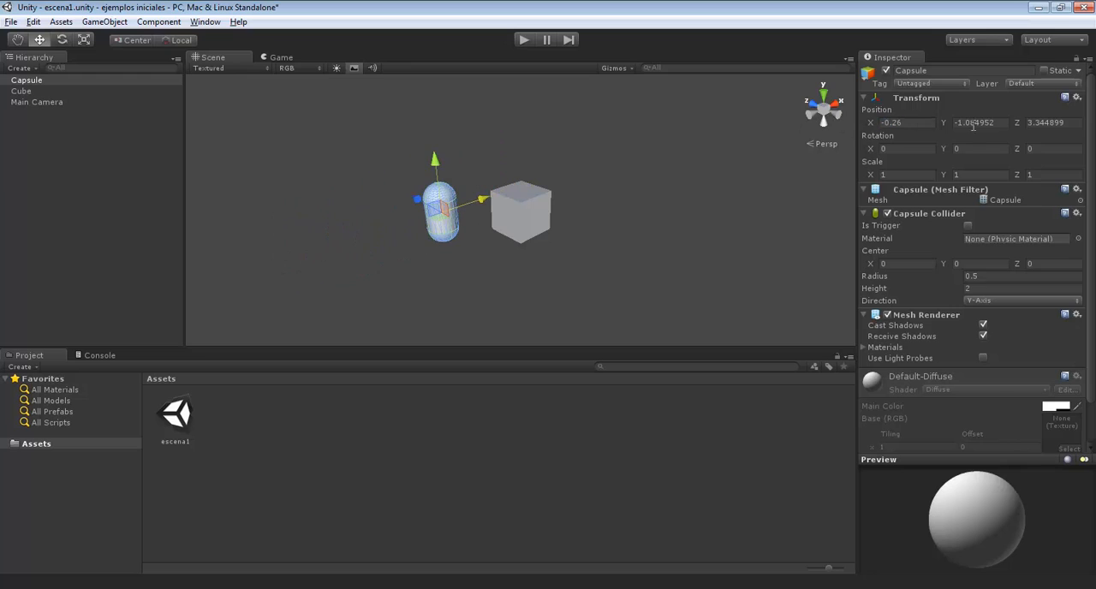
mouse_move(942, 123)
left_mouse_down()
mouse_move(1076, 126)
mouse_move(945, 126)
left_mouse_up()
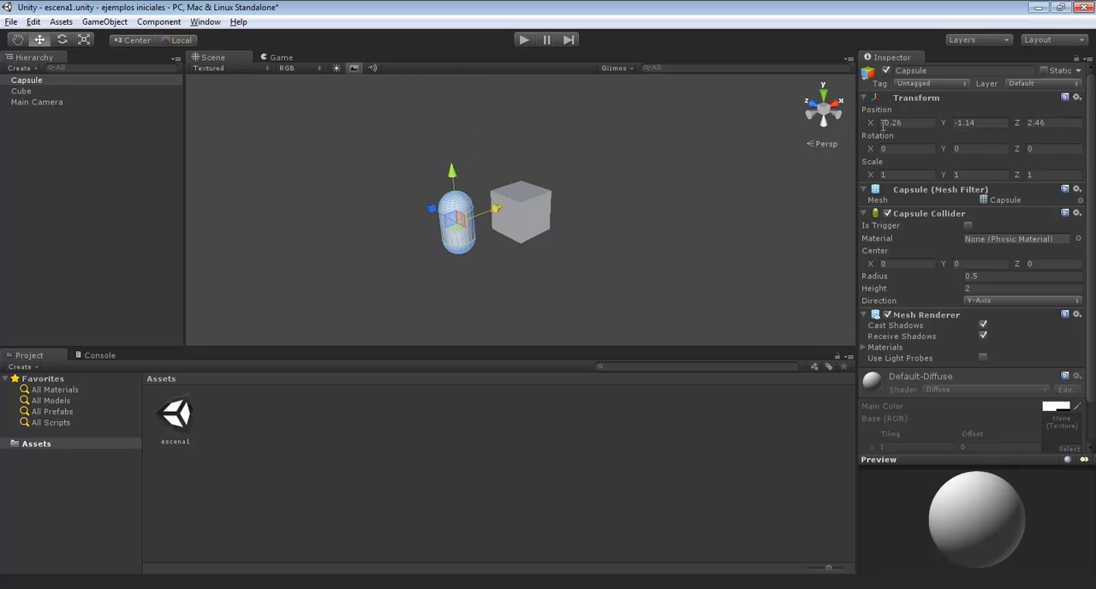
left_click_drag(871, 126, 957, 139)
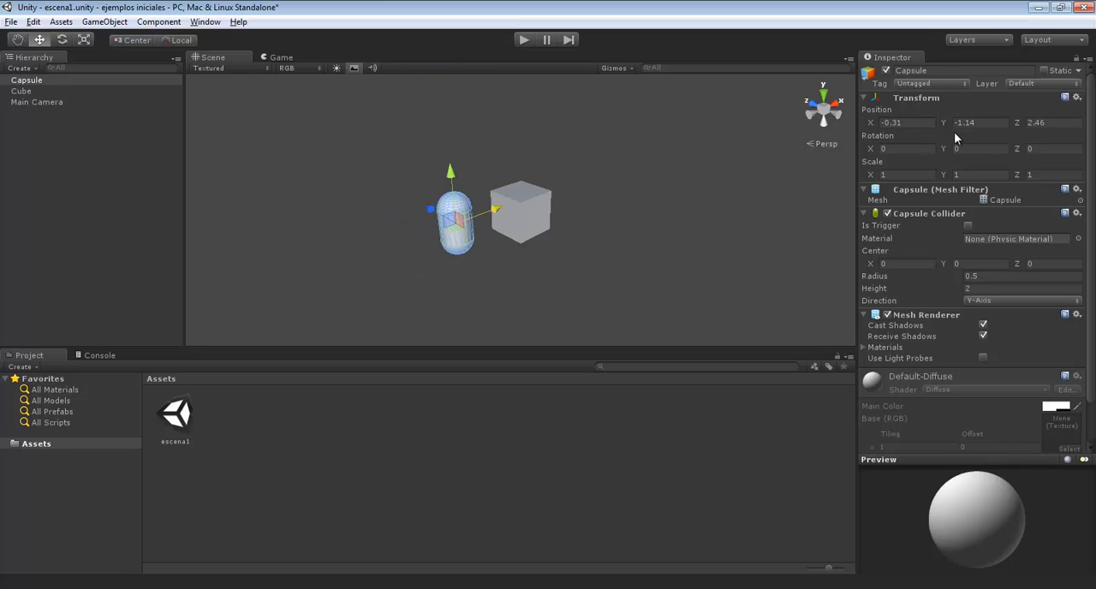
Set the capsule's position to X 0, Y 0, Z 0 and deselect it
left_click(977, 124)
type("0")
left_click(1035, 128)
type("0")
left_click(890, 123)
type("0")
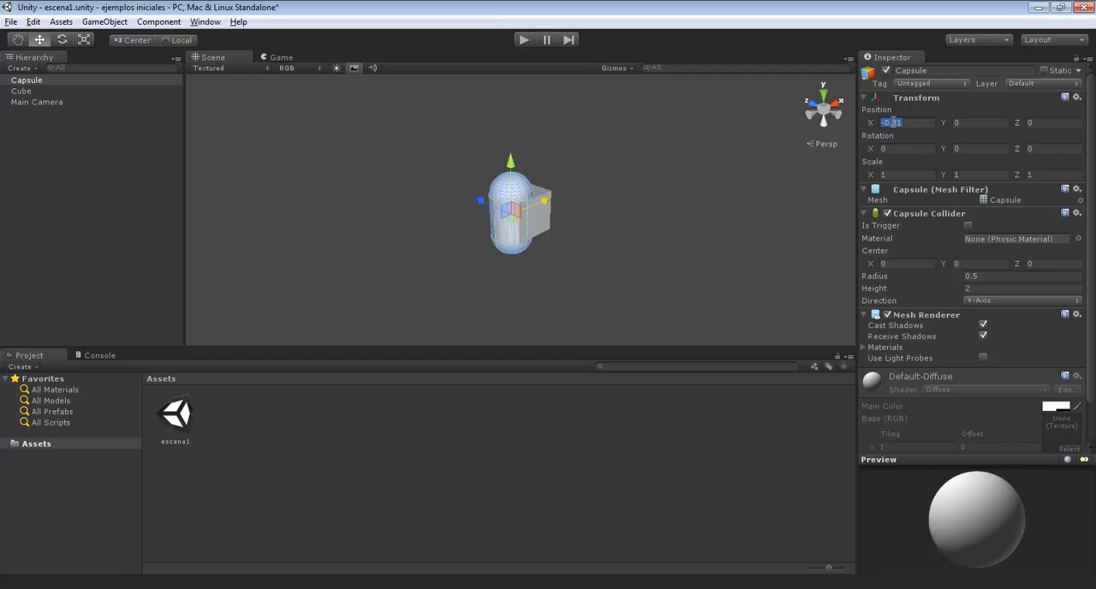
left_click(716, 207)
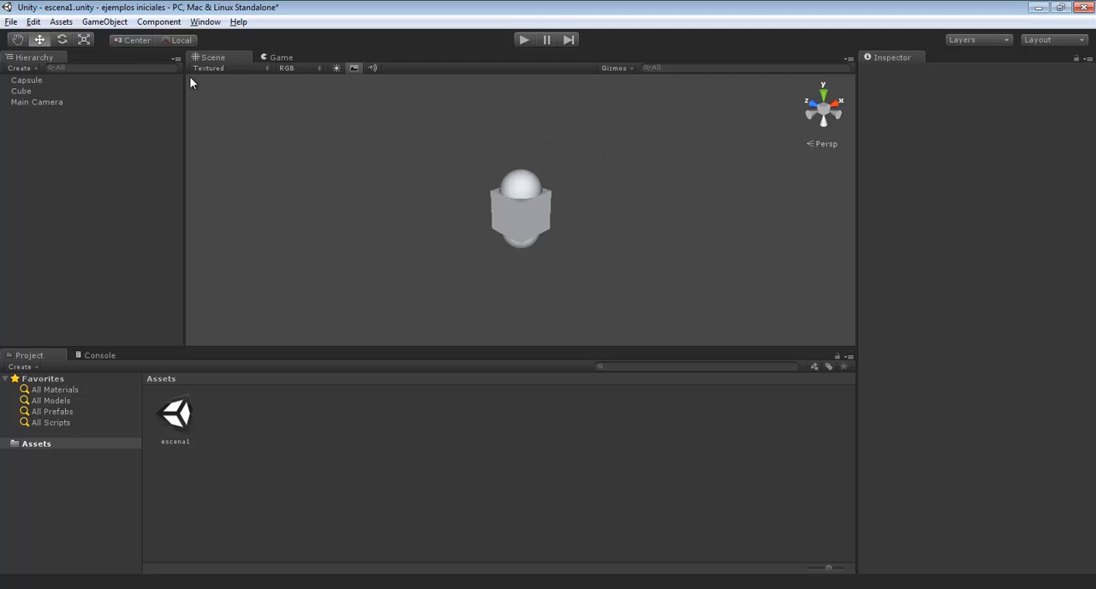
Add a plane to the scene and lower it beneath the cube and capsule
left_click(103, 23)
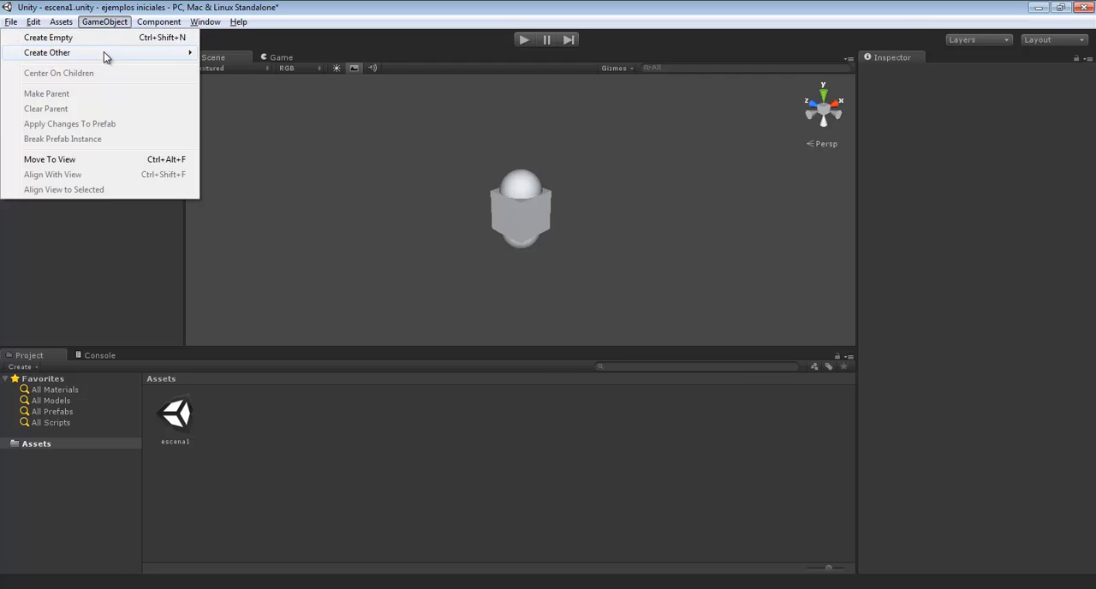
mouse_move(104, 53)
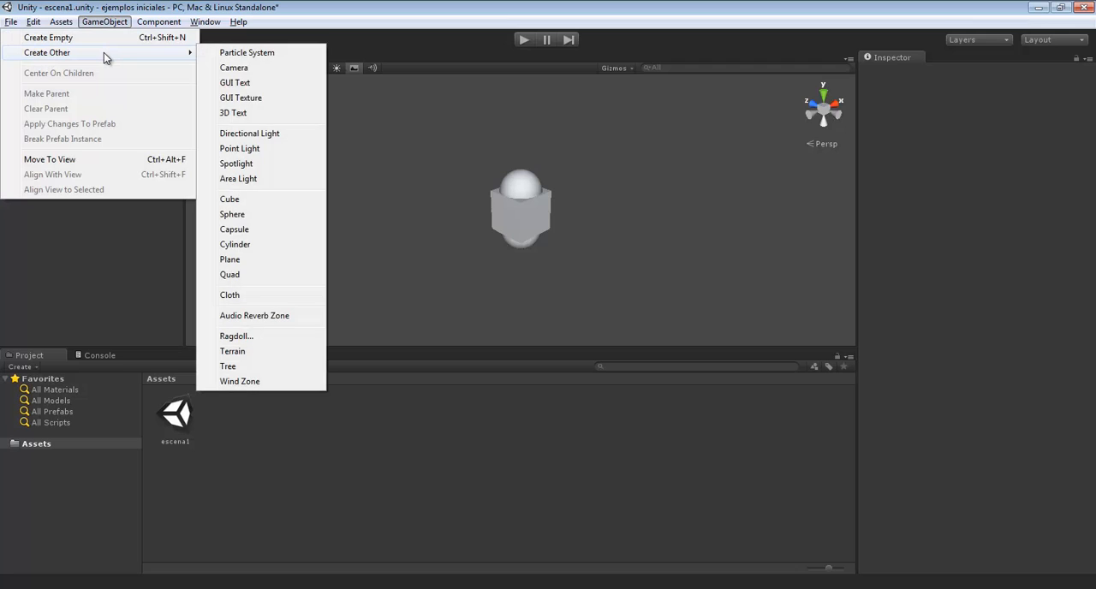
left_click(271, 261)
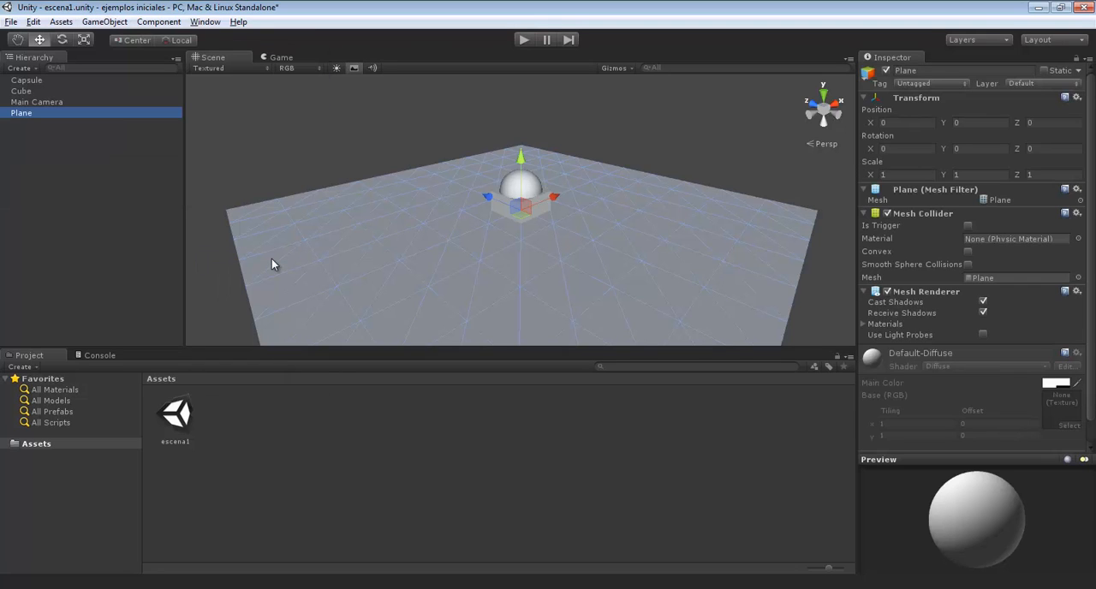
left_click_drag(520, 165, 439, 199)
Move the capsule to about Y -0.46, Z 3.84 and the cube to about X 0.13, Z -1.32
left_click(522, 183)
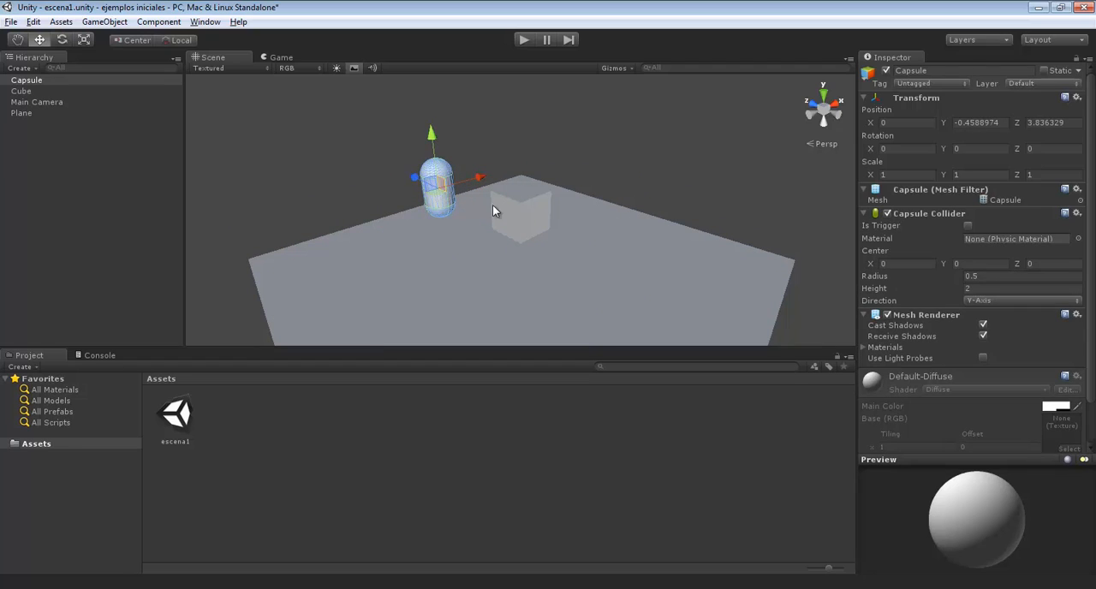
left_click(532, 217)
left_click_drag(509, 212, 654, 254)
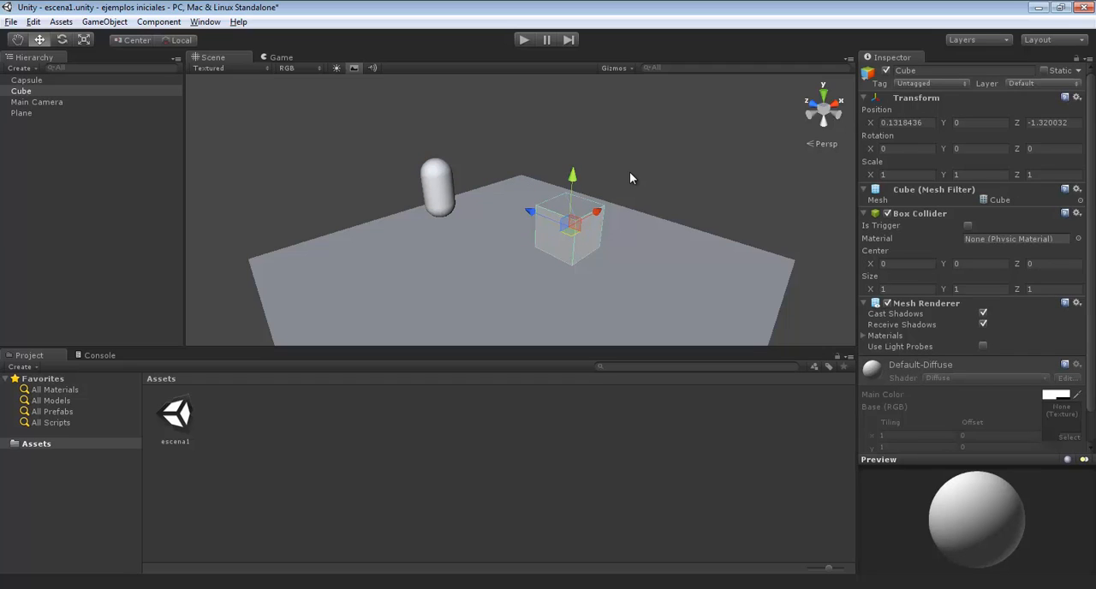
Run and stop the scene several times, orbiting the Scene view in between, to compare it with the Game view
left_click(520, 38)
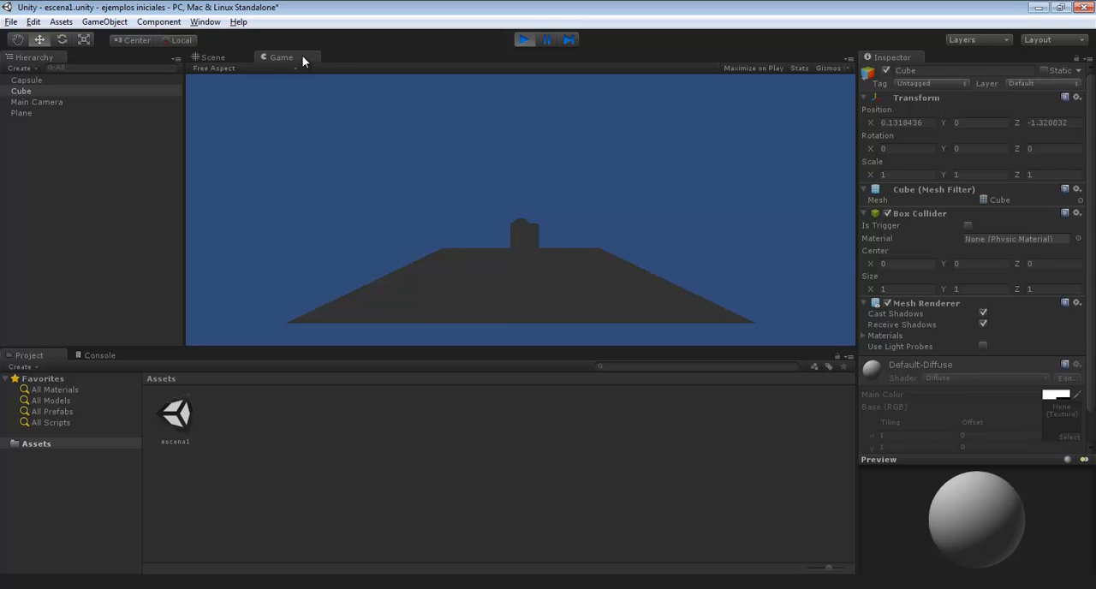
left_click(521, 40)
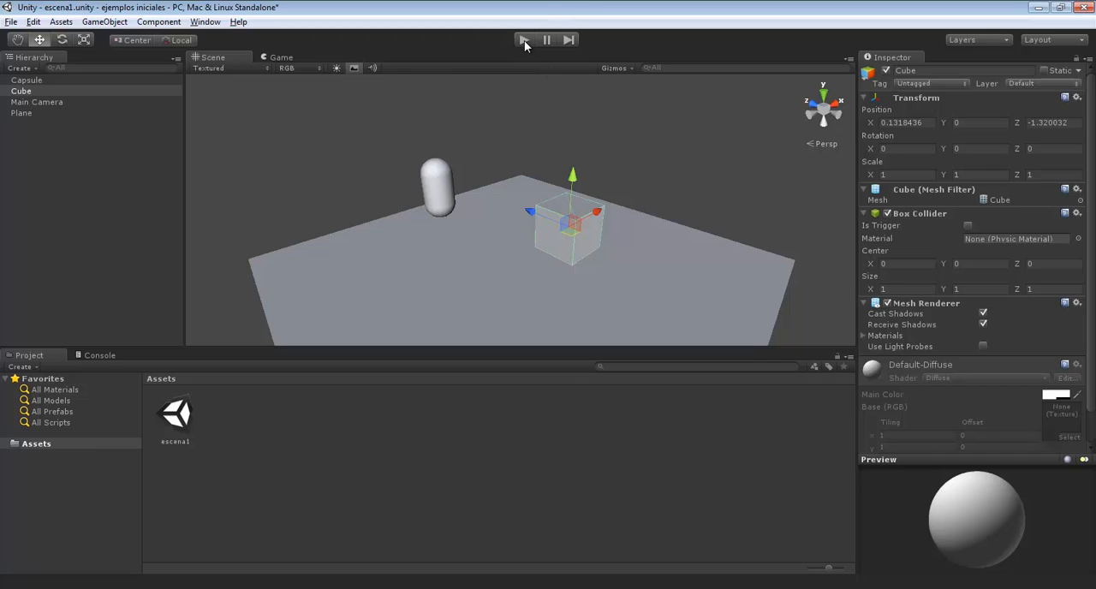
left_click(524, 40)
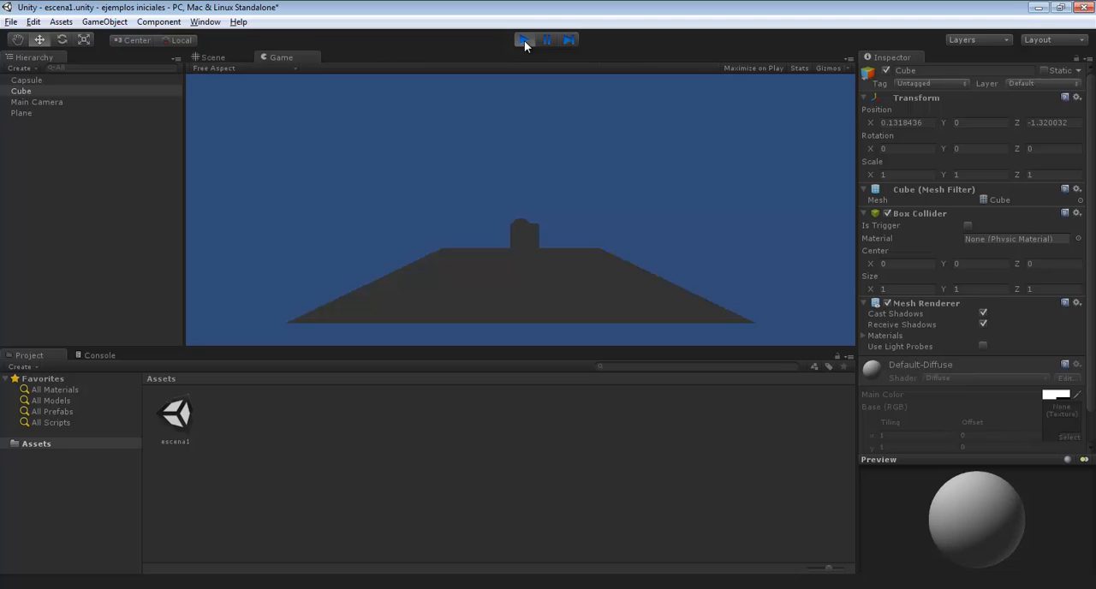
left_click(524, 41)
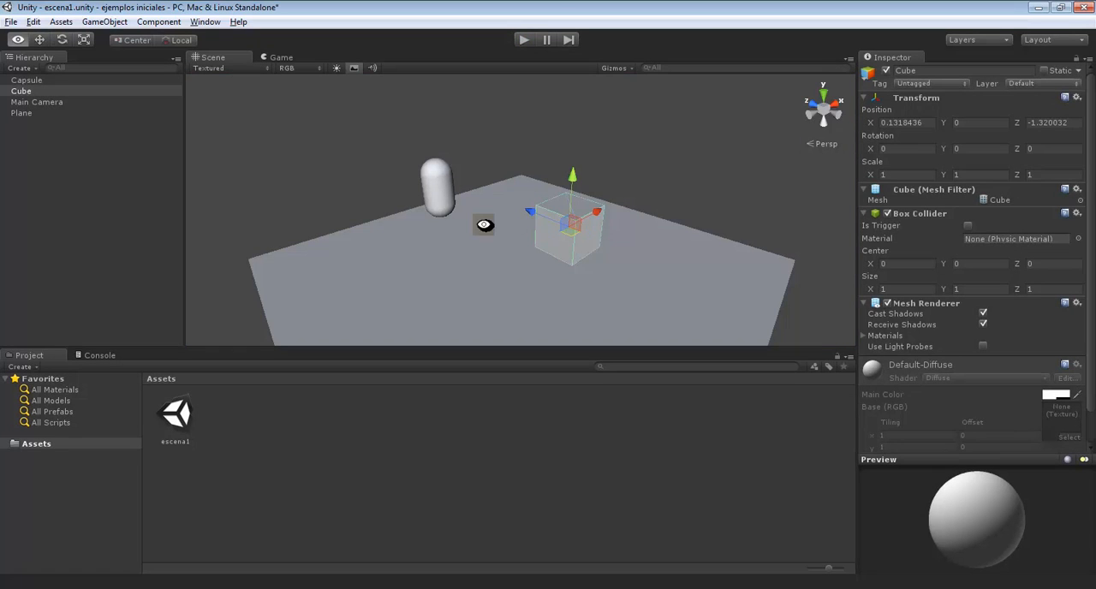
left_click_drag(485, 228, 724, 228, "alt")
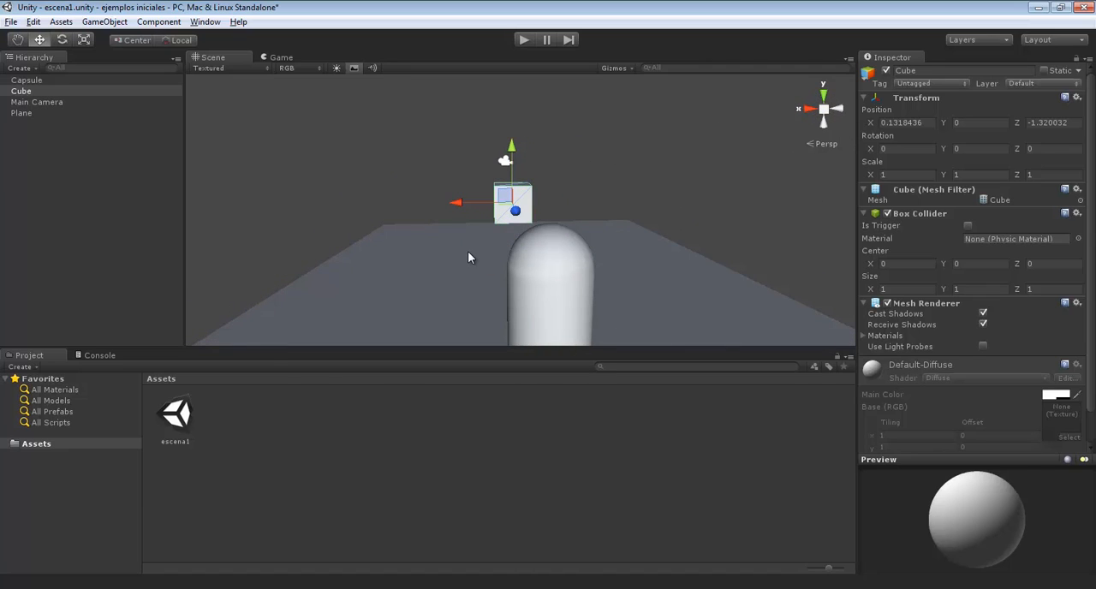
left_click(523, 40)
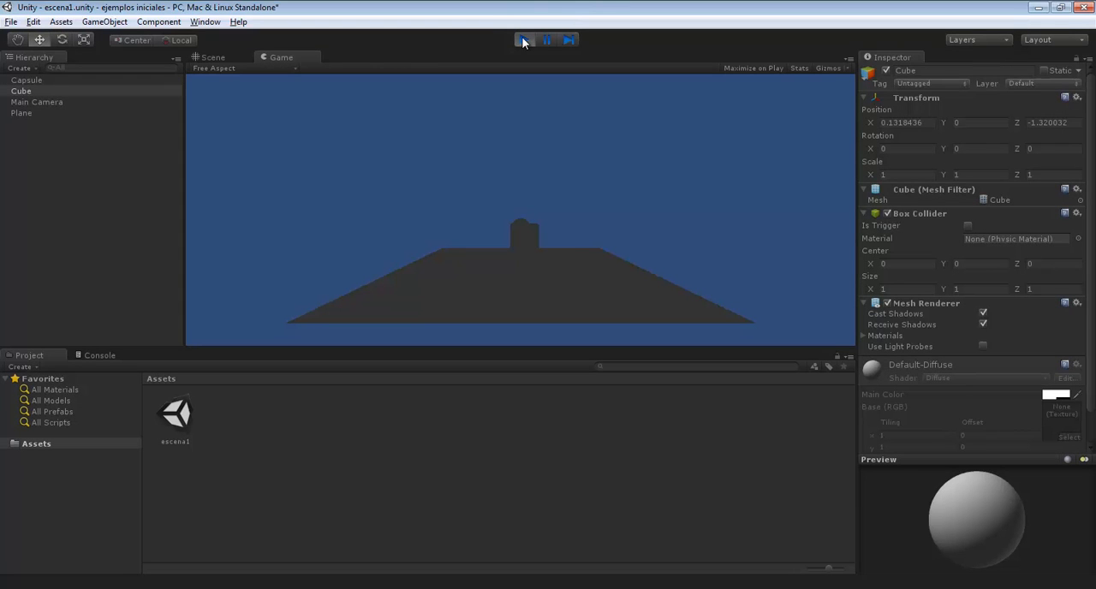
left_click(523, 40)
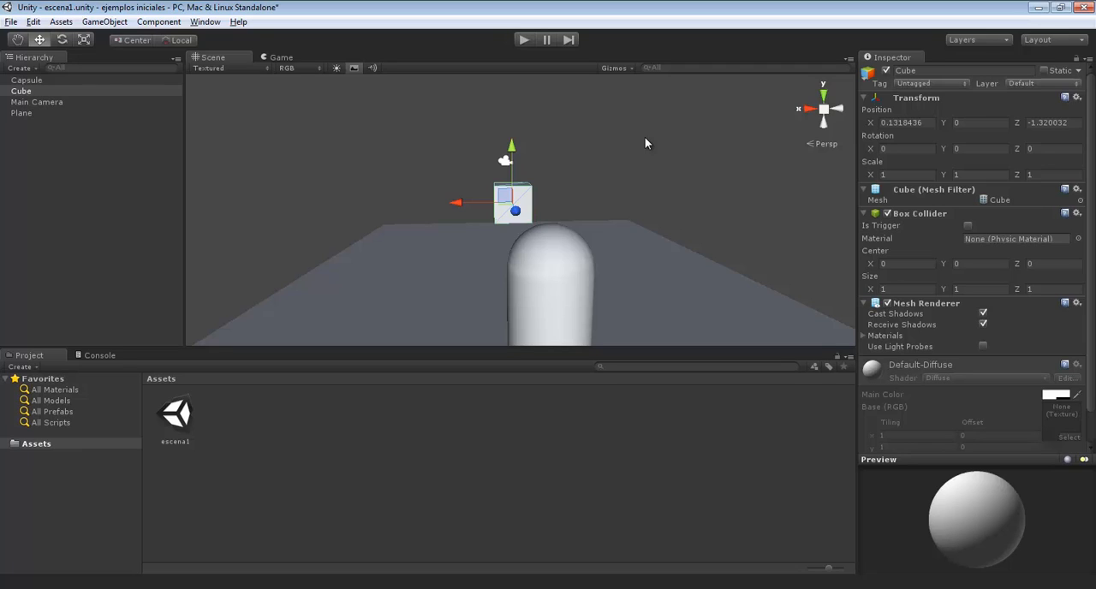
Select the Main Camera and compare its Camera Preview with the running game
left_click(43, 102)
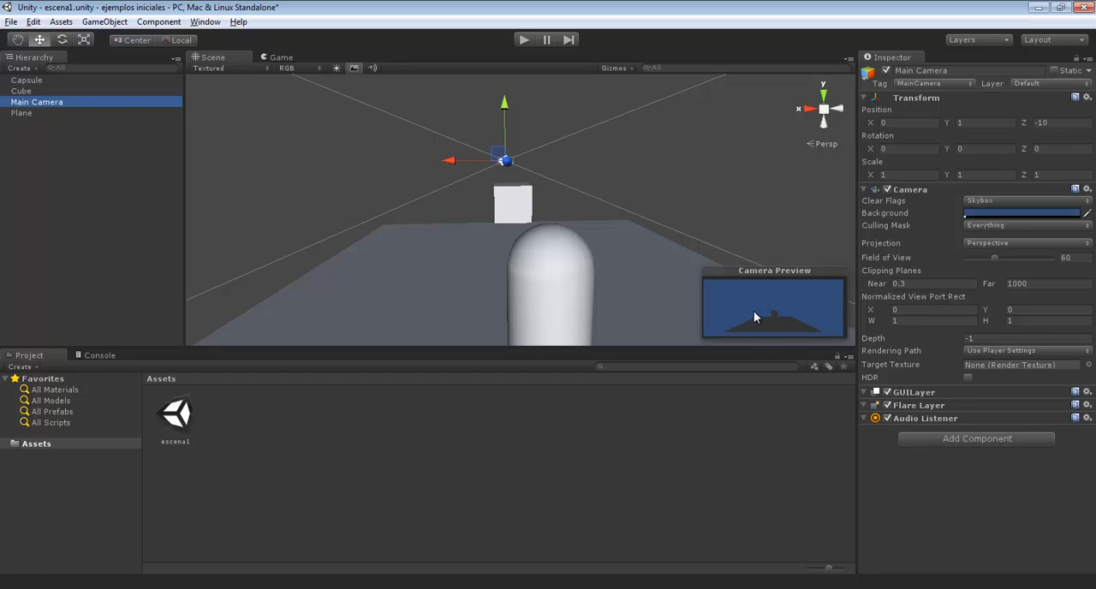
left_click(523, 41)
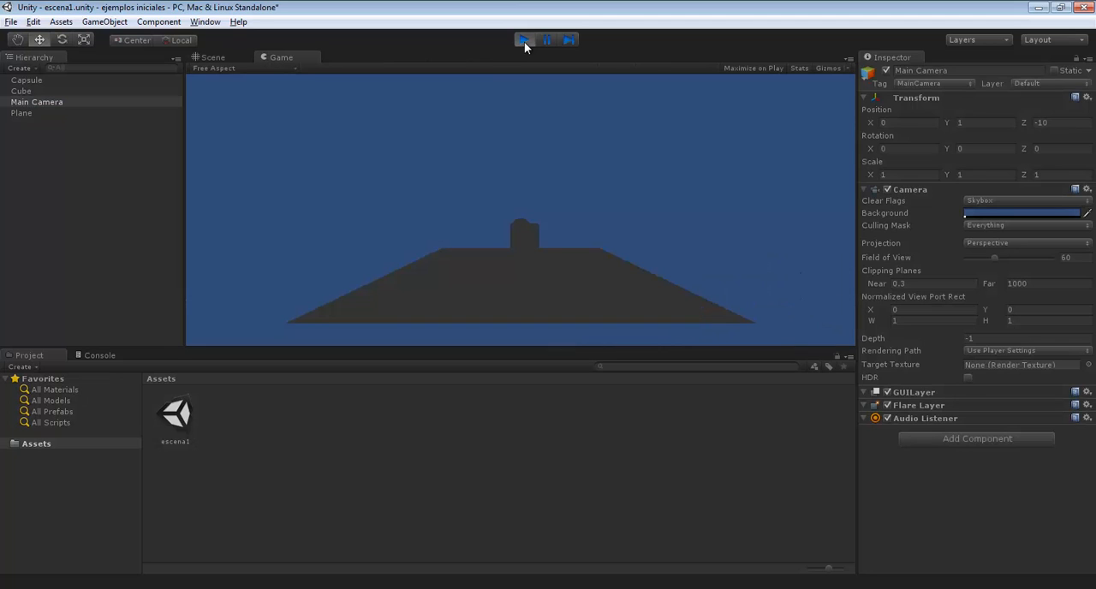
left_click(524, 41)
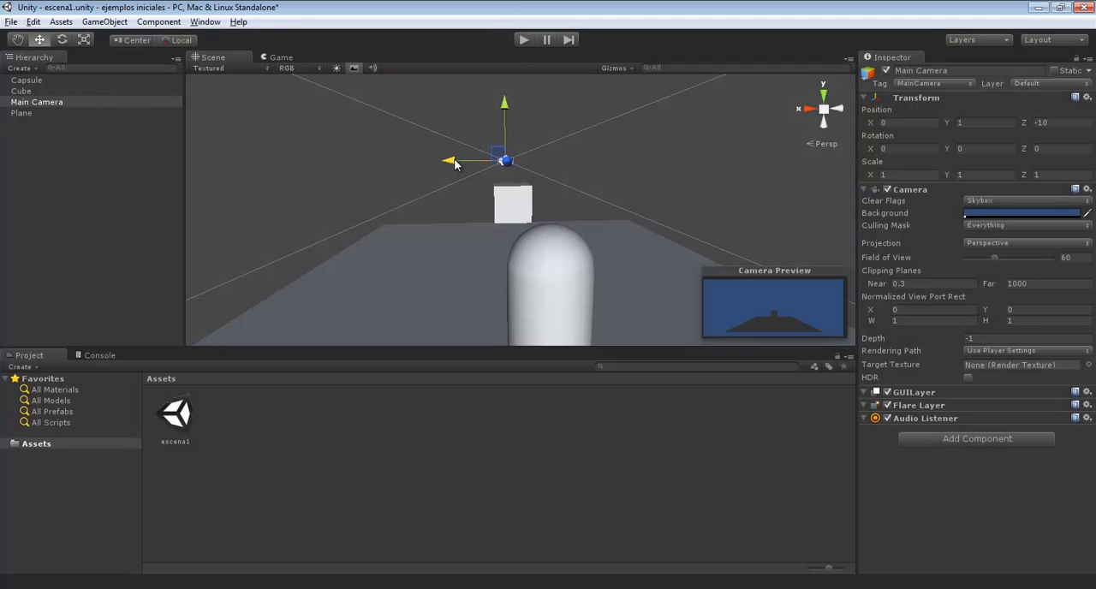
Move the Main Camera along the X axis to about X 12.70, run the scene to check the framing, and stop it
left_click_drag(453, 164, 230, 137)
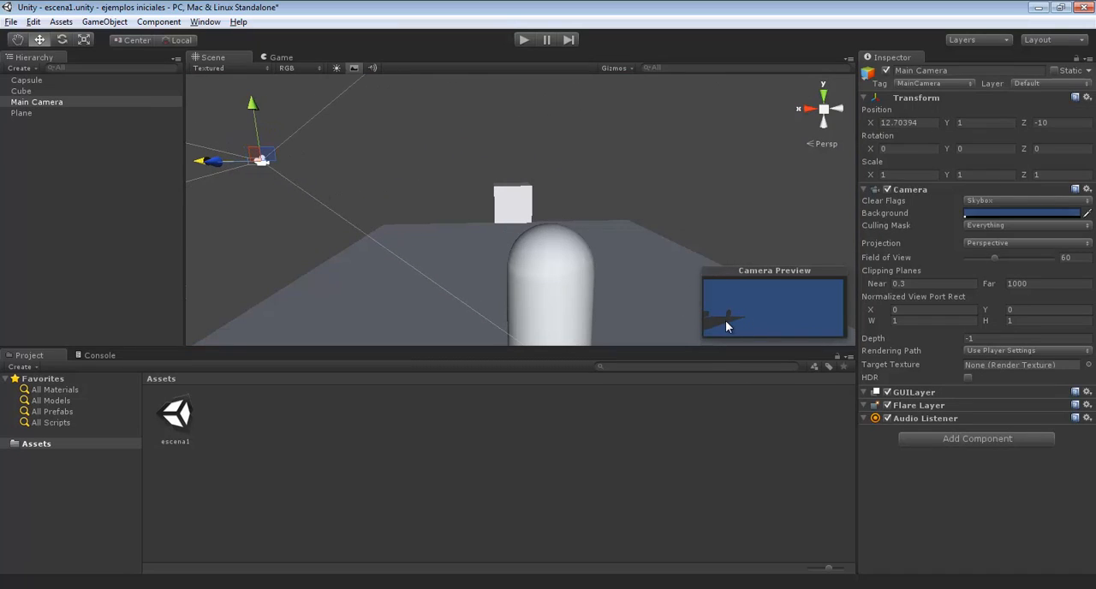
left_click(523, 39)
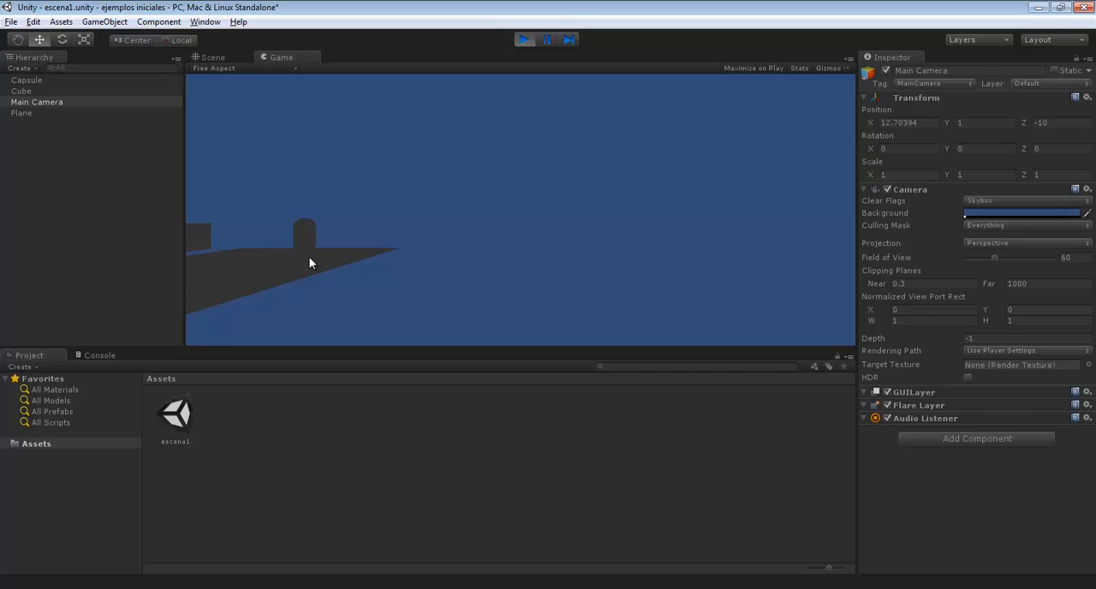
left_click(524, 40)
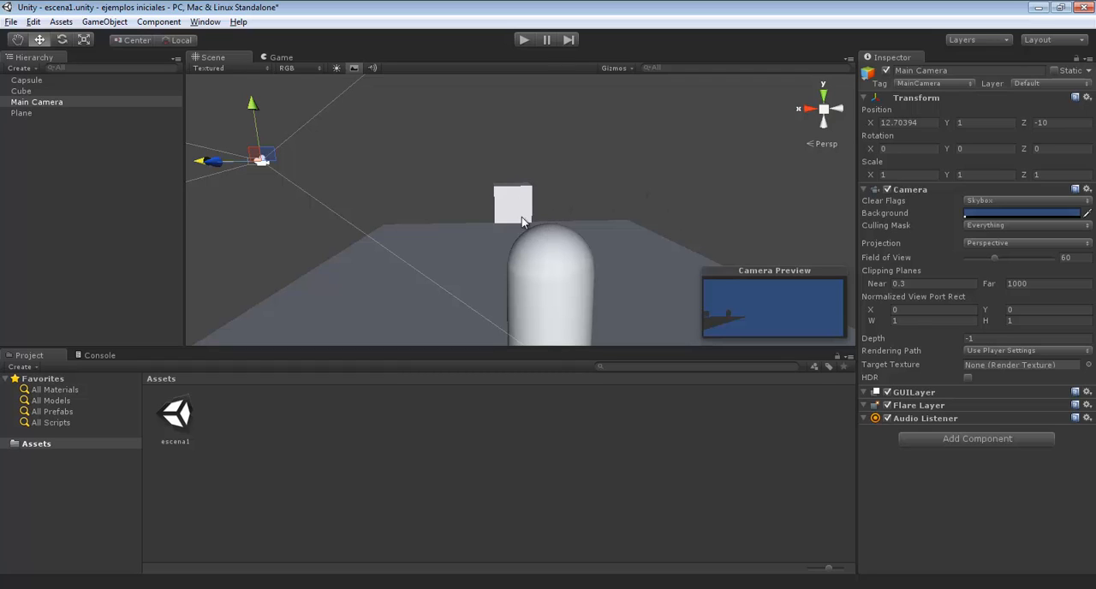
Select the capsule, switch to the Hand tool, and pan and orbit the Scene view around the objects
left_click(558, 250)
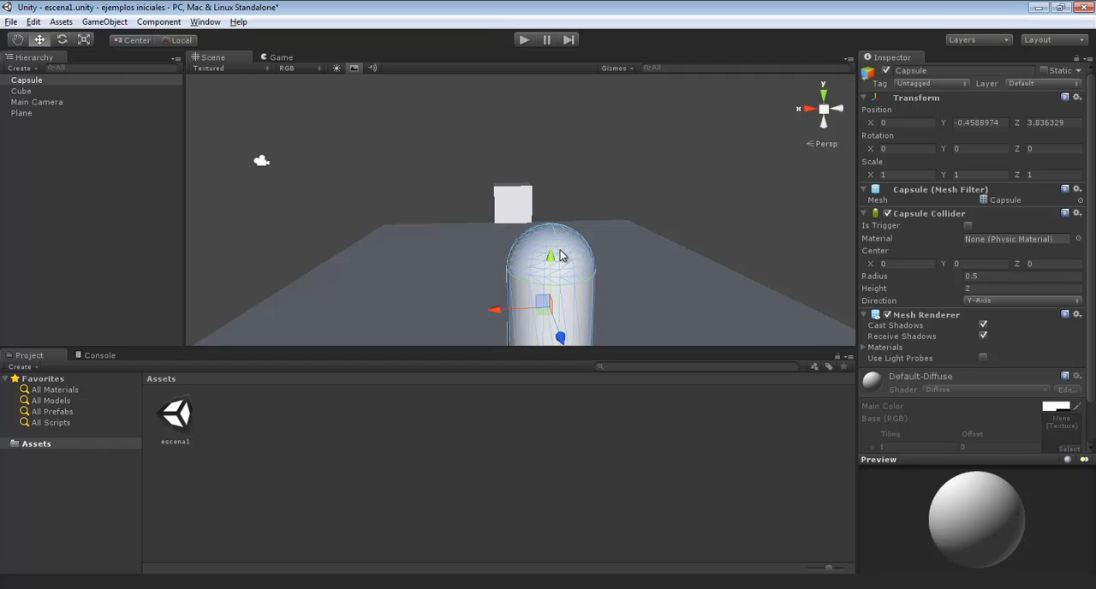
key("q")
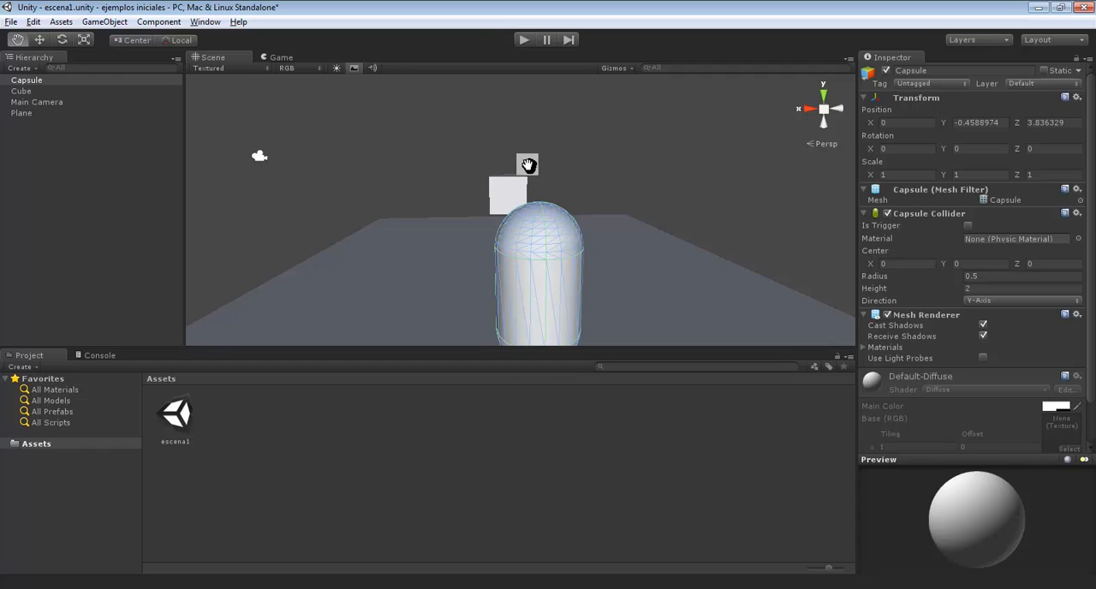
left_click_drag(484, 174, 518, 167)
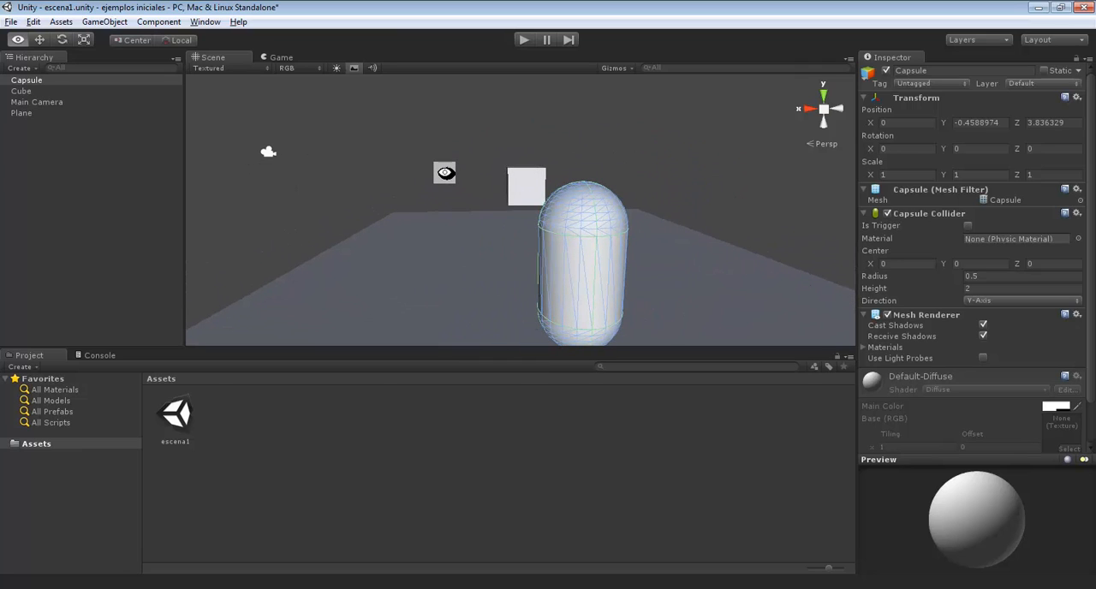
left_click_drag(451, 171, 411, 188, "alt")
right_click_drag(439, 215, 490, 246, "alt")
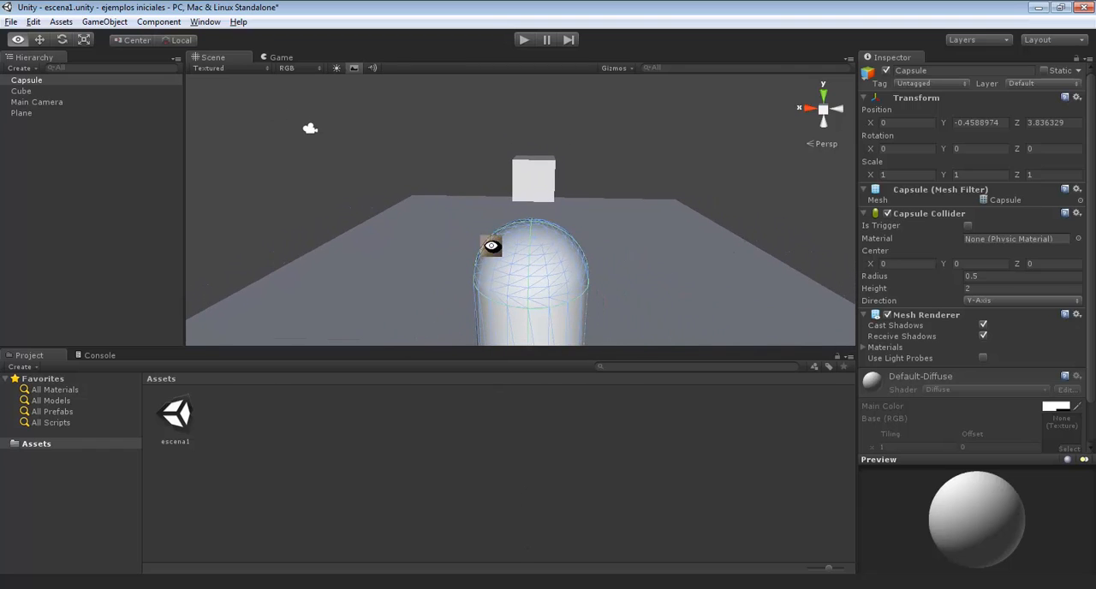
Zoom the Scene view in and out on the capsule and cube
scroll(516, 214, "up", 5)
scroll(517, 214, "down", 8)
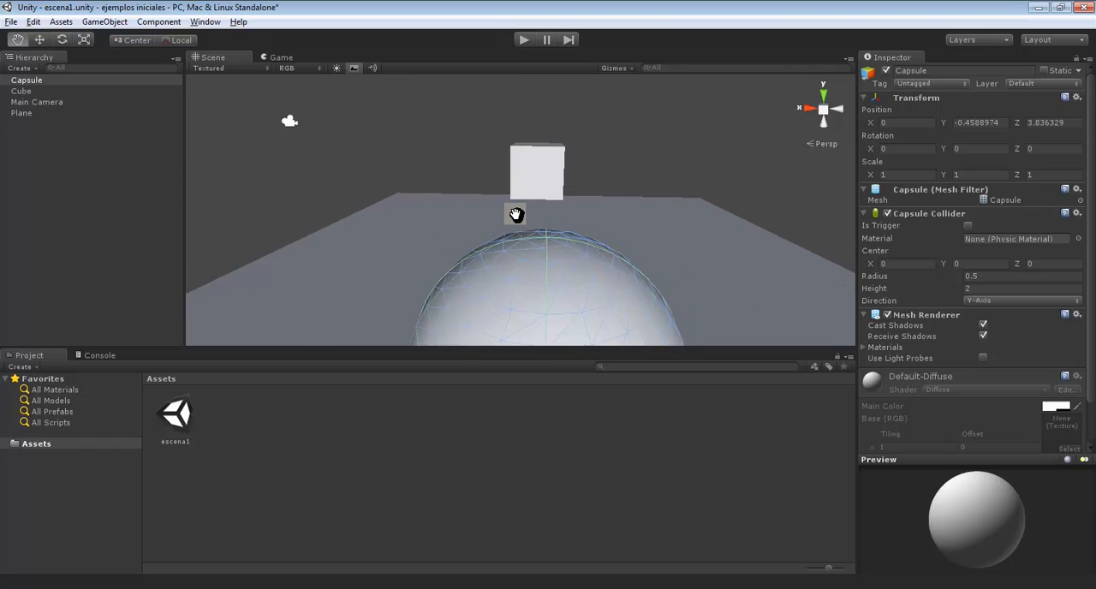
scroll(514, 220, "up", 2)
scroll(514, 220, "up", 2)
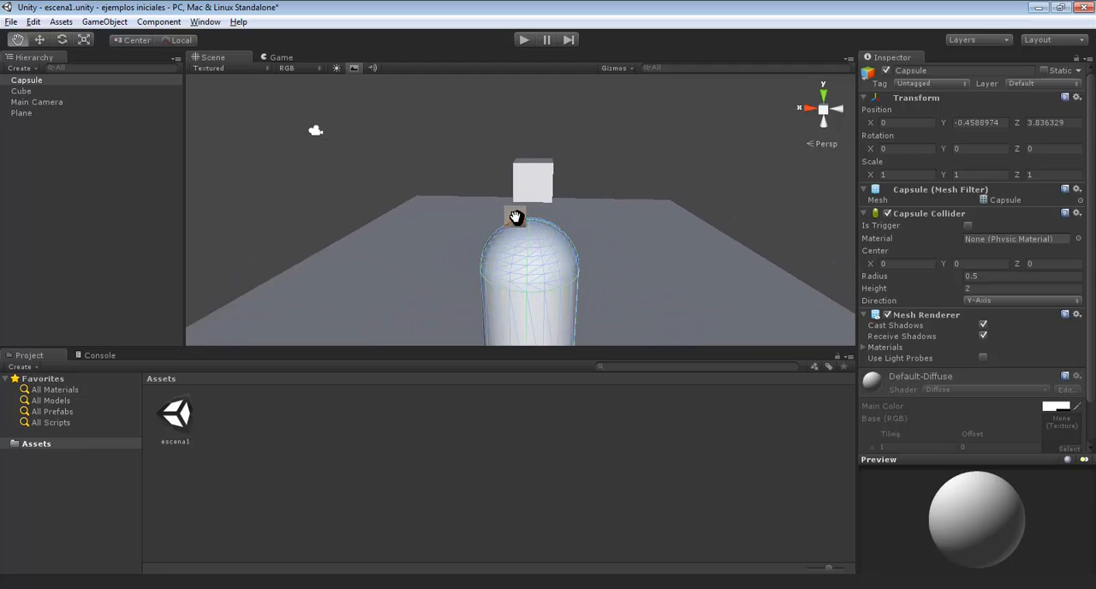
right_click_drag(514, 215, 543, 215, "alt")
scroll(533, 225, "down", 3)
scroll(533, 225, "up", 6)
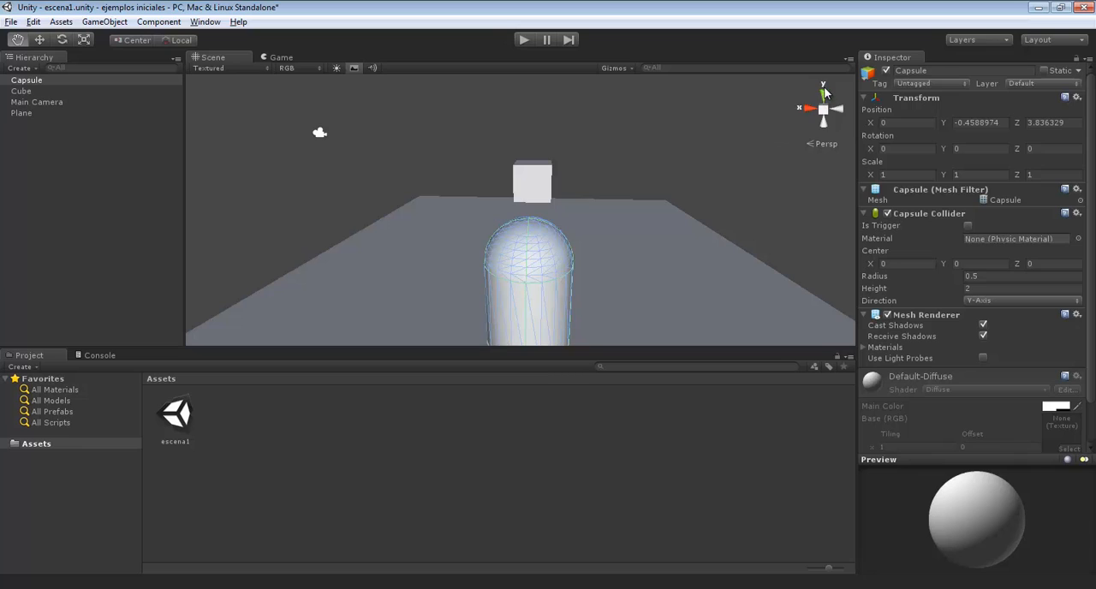
Look at the scene from the top, along the X axis and from the bottom, and orbit to an oblique angle
left_click(822, 96)
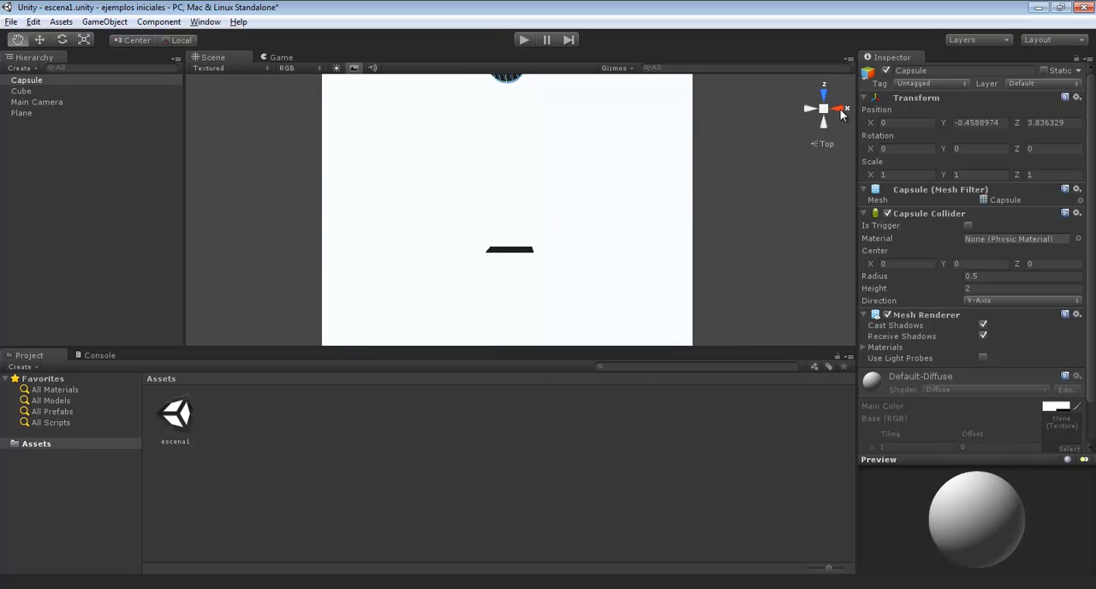
left_click(841, 111)
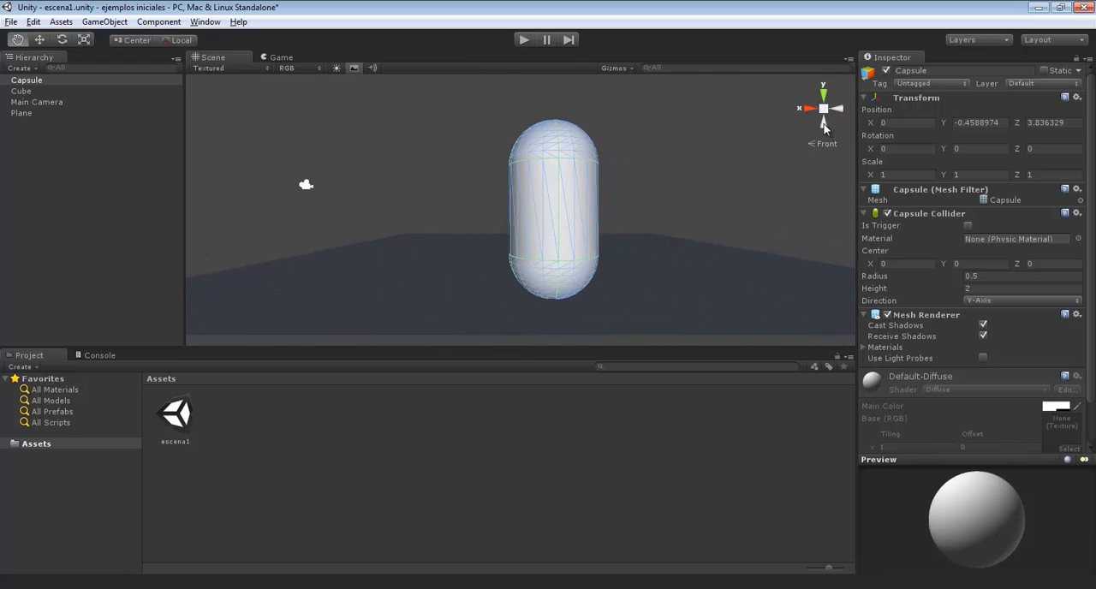
left_click(823, 124)
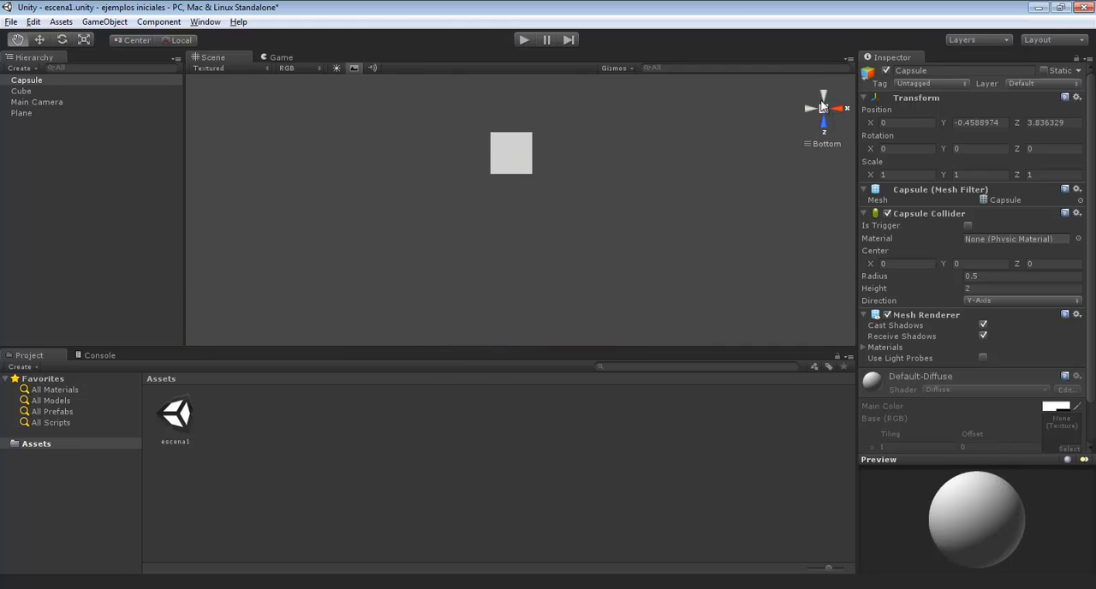
left_click_drag(648, 201, 795, 172)
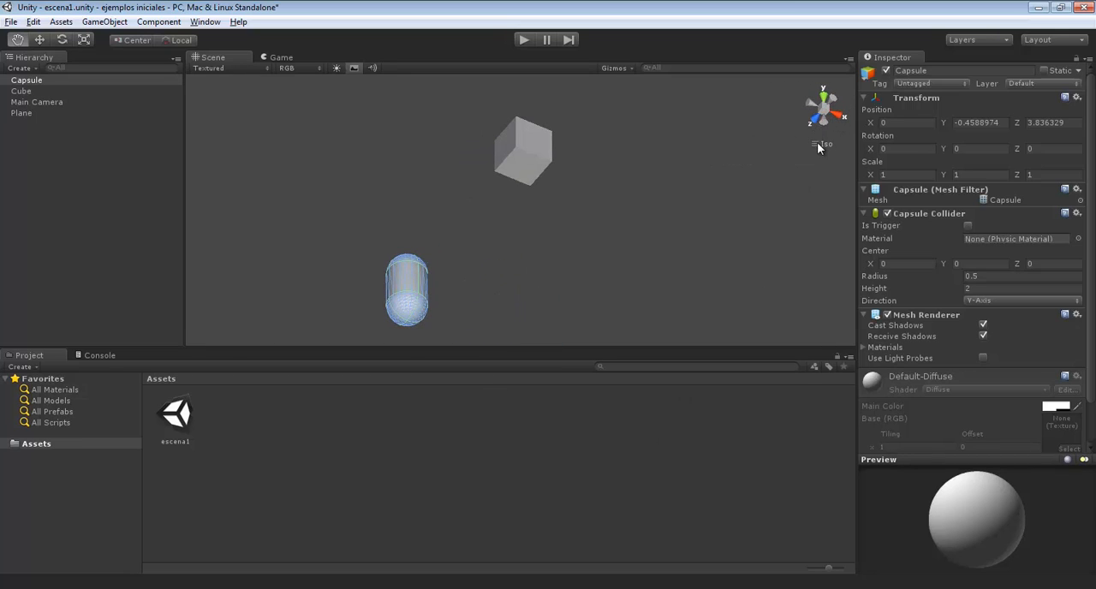
Compare perspective and isometric projection in the Scene view, including the back and top views, ending in the isometric top view
left_click(824, 112)
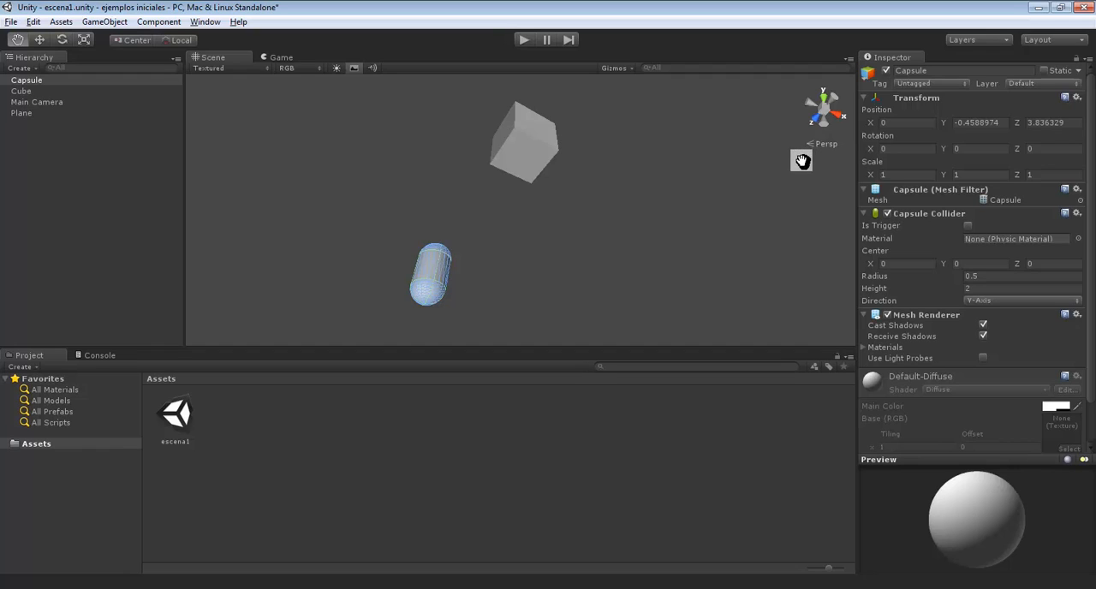
left_click(822, 113)
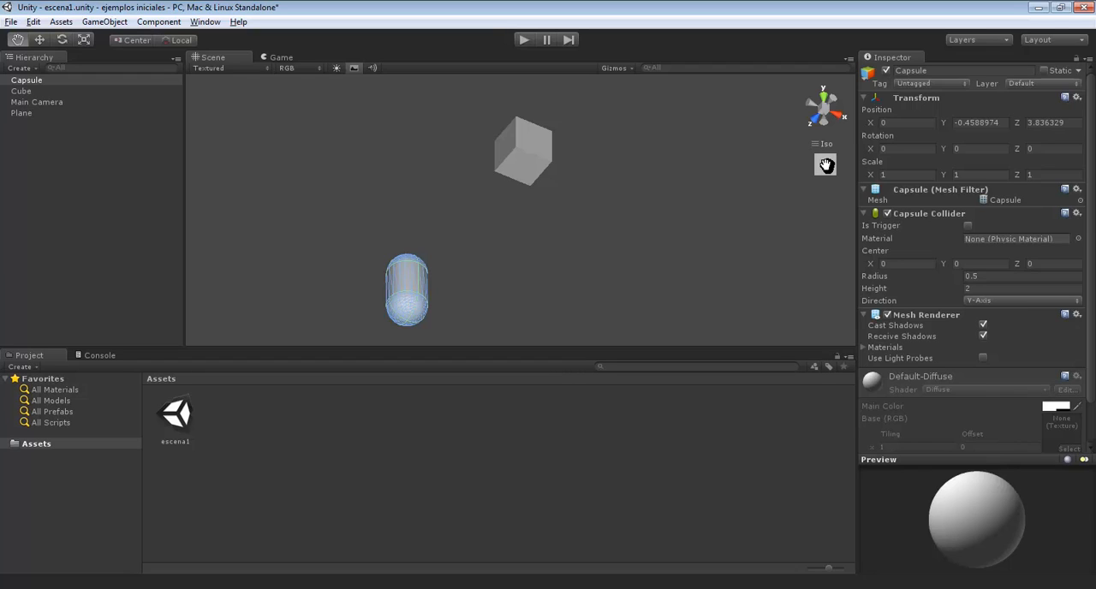
left_click(830, 101)
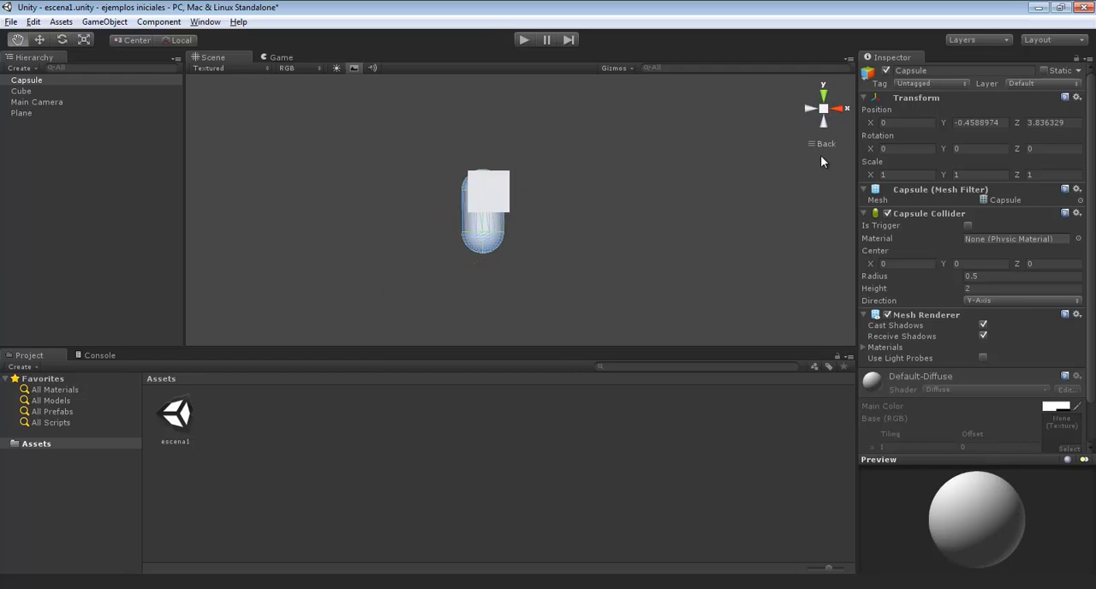
left_click(823, 91)
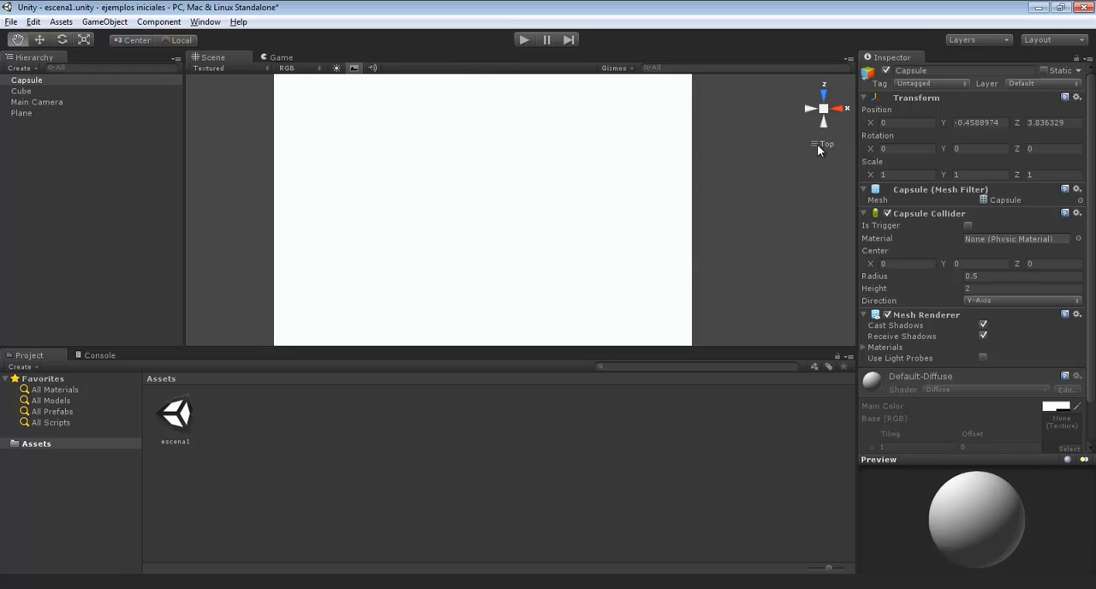
left_click(822, 149)
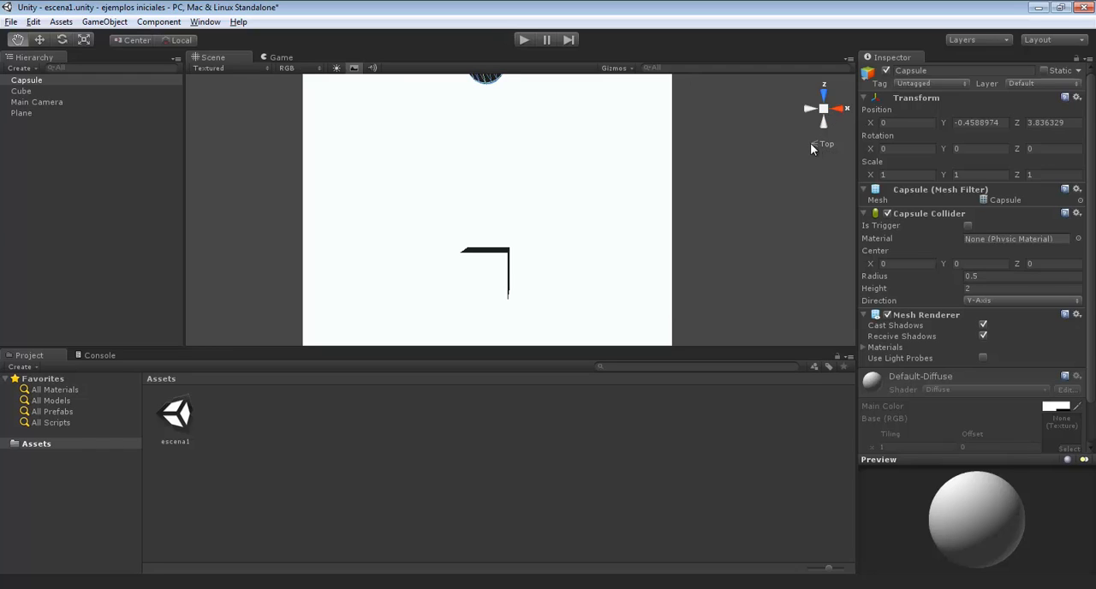
left_click(816, 144)
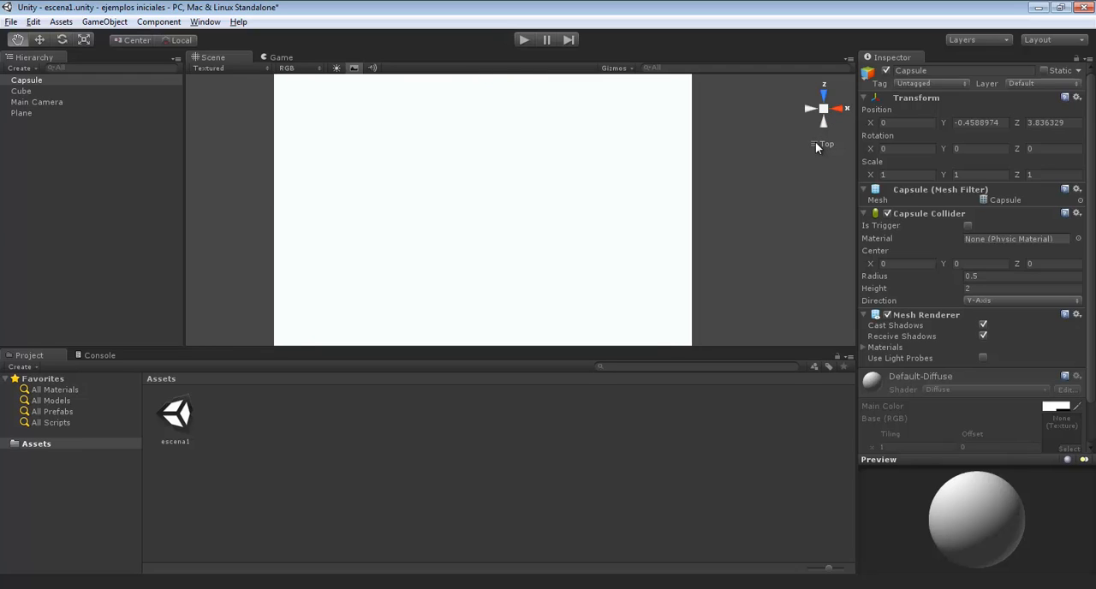
Toggle the Scene view's projection from the top view and orbit away to an oblique perspective angle
left_click(816, 144)
left_click(816, 144)
left_click(816, 143)
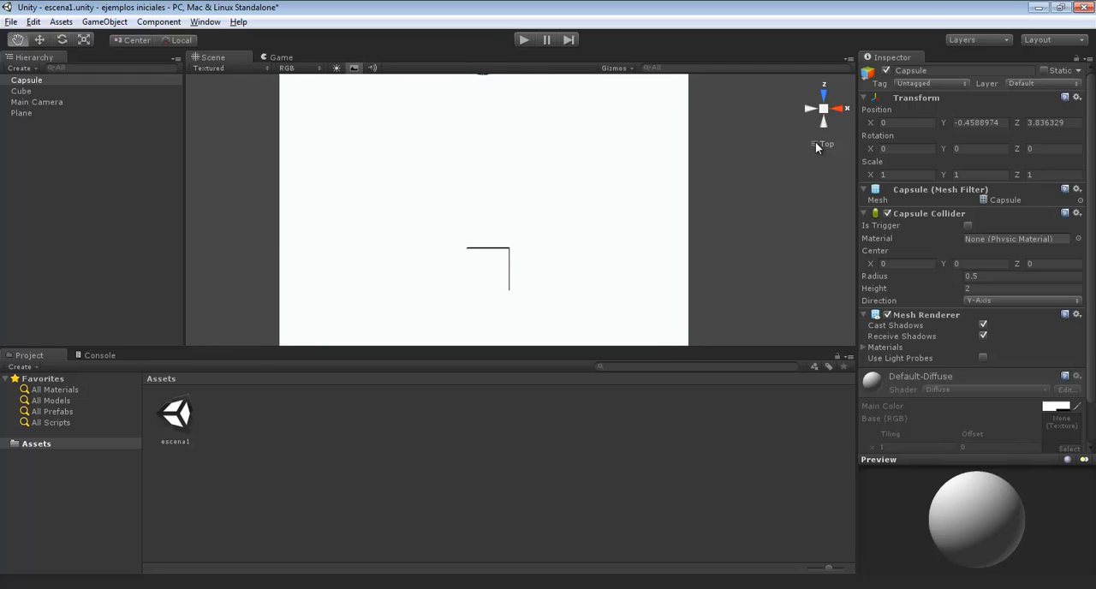
left_click_drag(489, 232, 419, 242, "alt")
left_click_drag(543, 221, 235, 262)
left_click_drag(563, 259, 497, 271)
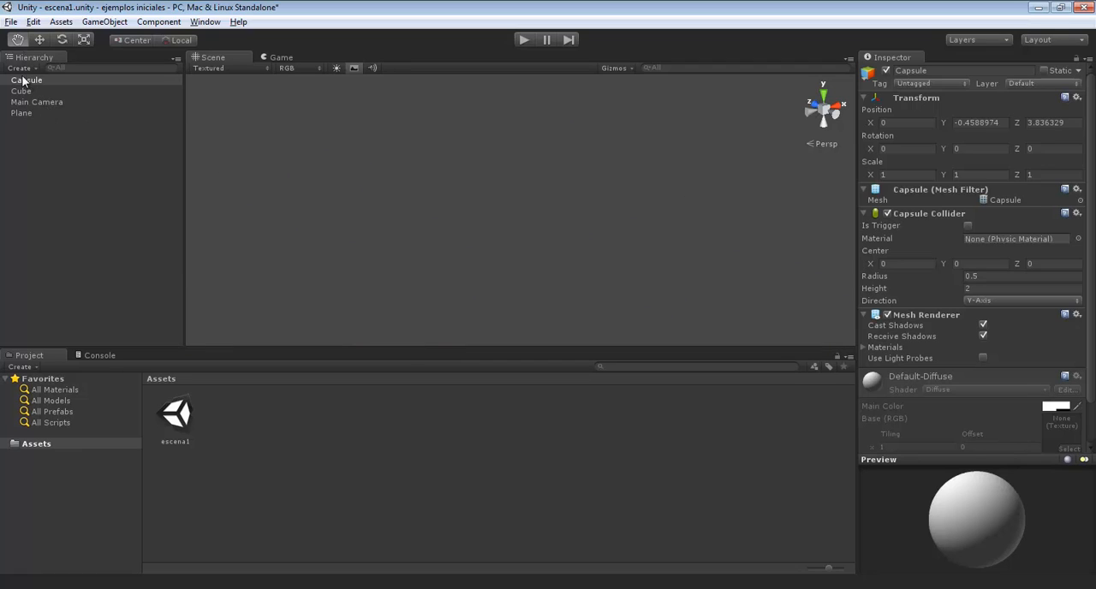
Frame the Main Camera, Plane, Cube and Capsule one after another in the Scene view, ending on the Capsule
double_click(26, 102)
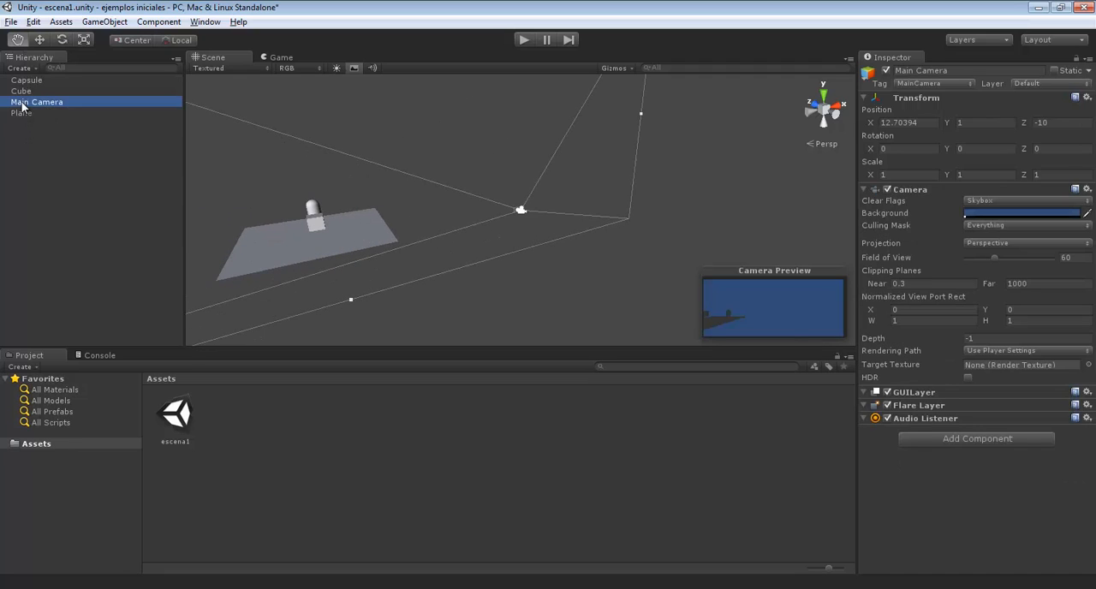
double_click(23, 114)
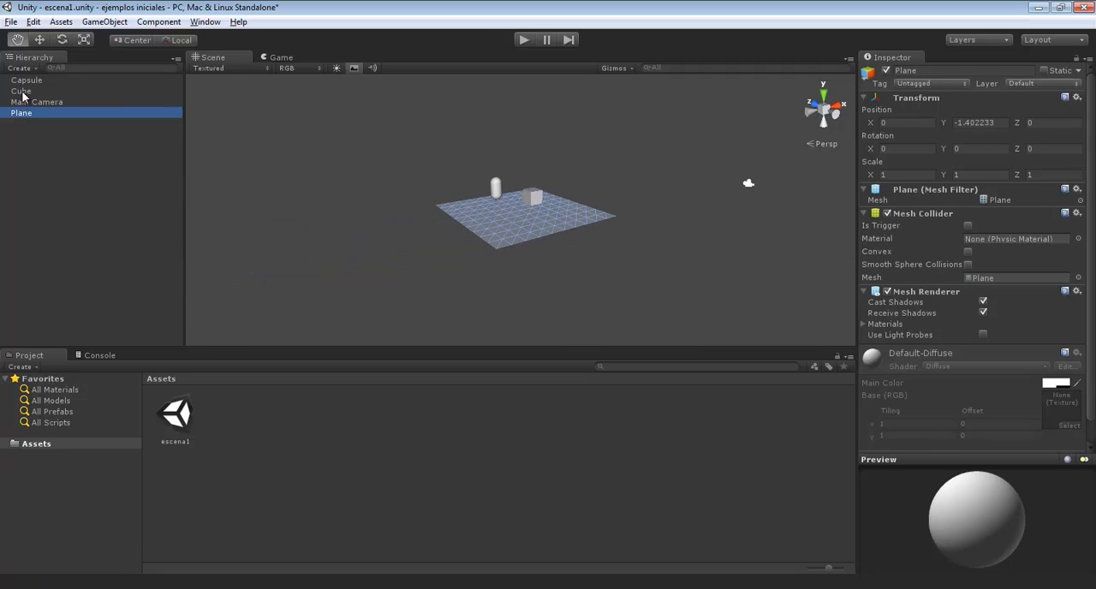
double_click(22, 92)
double_click(26, 80)
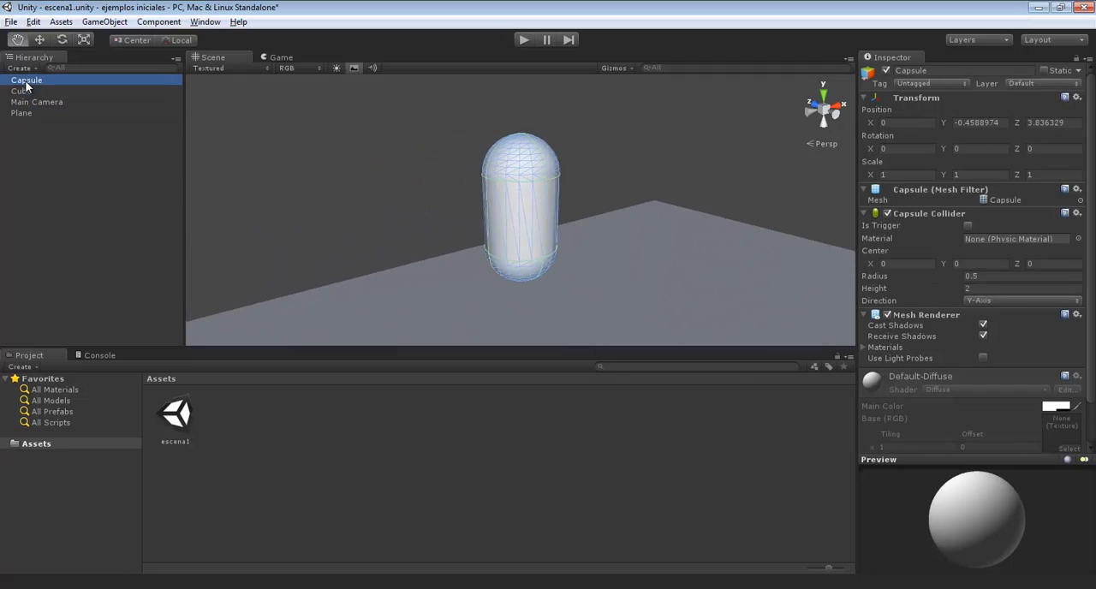
double_click(21, 91)
double_click(25, 103)
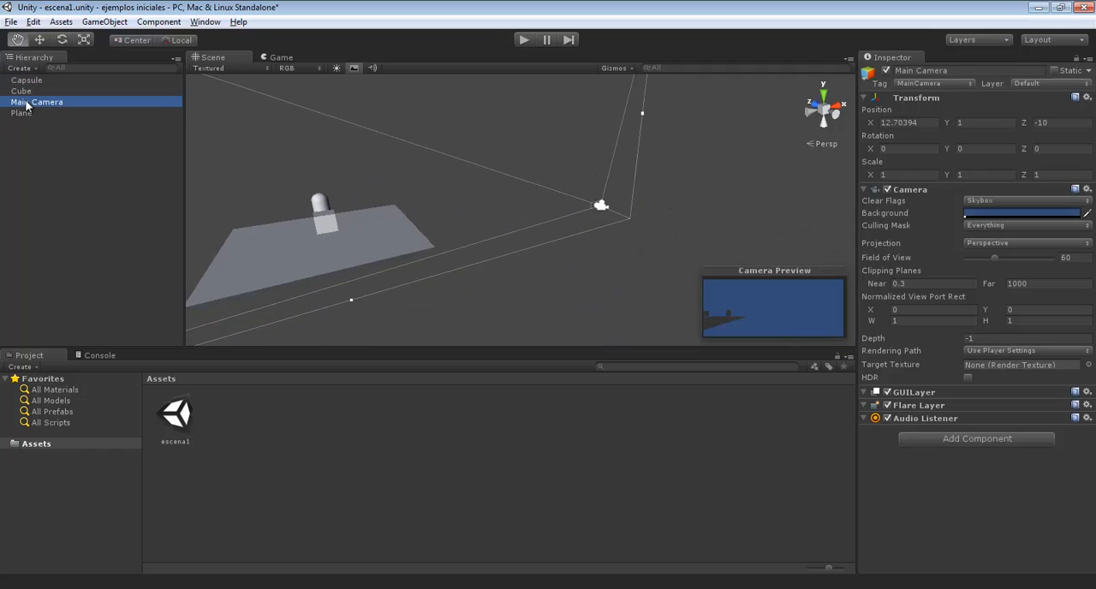
double_click(21, 113)
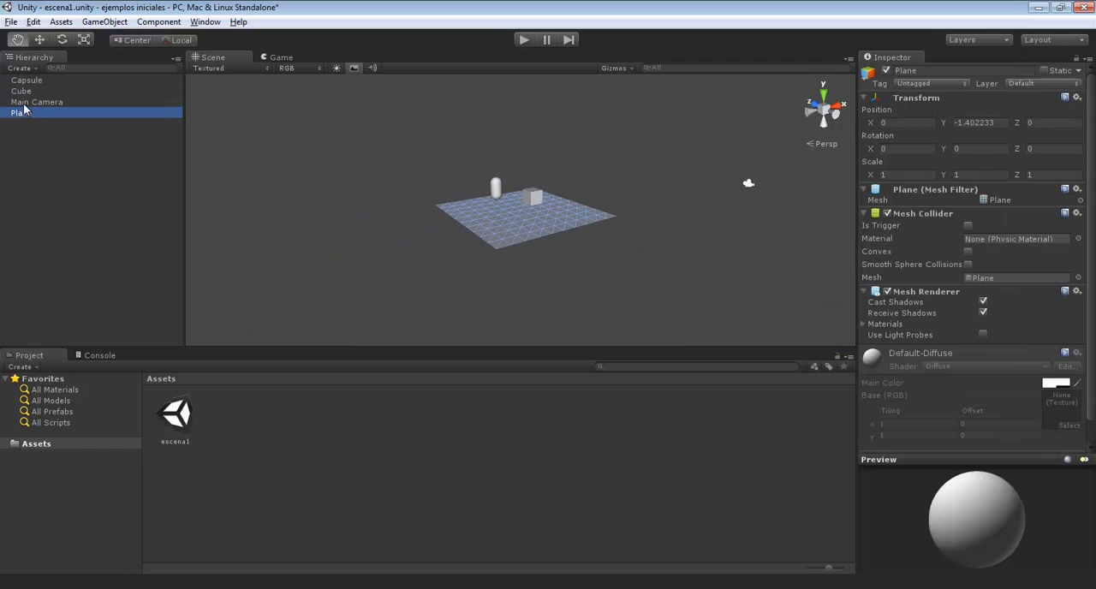
double_click(24, 103)
double_click(19, 91)
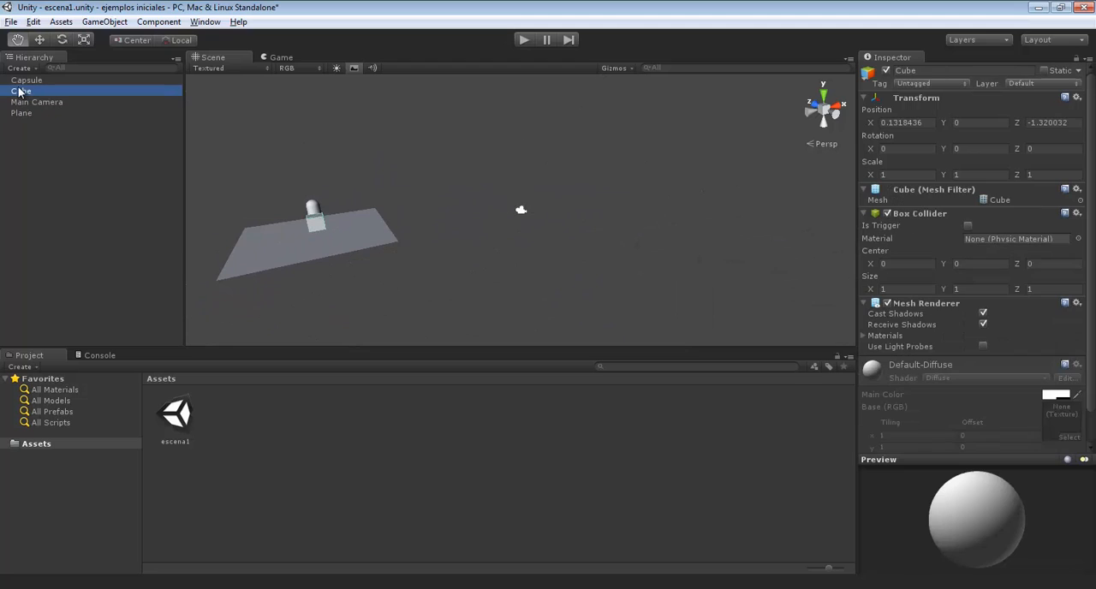
double_click(20, 79)
Align the Main Camera with a Scene view that shows the capsule and the cube on the plane
left_click_drag(452, 252, 393, 156)
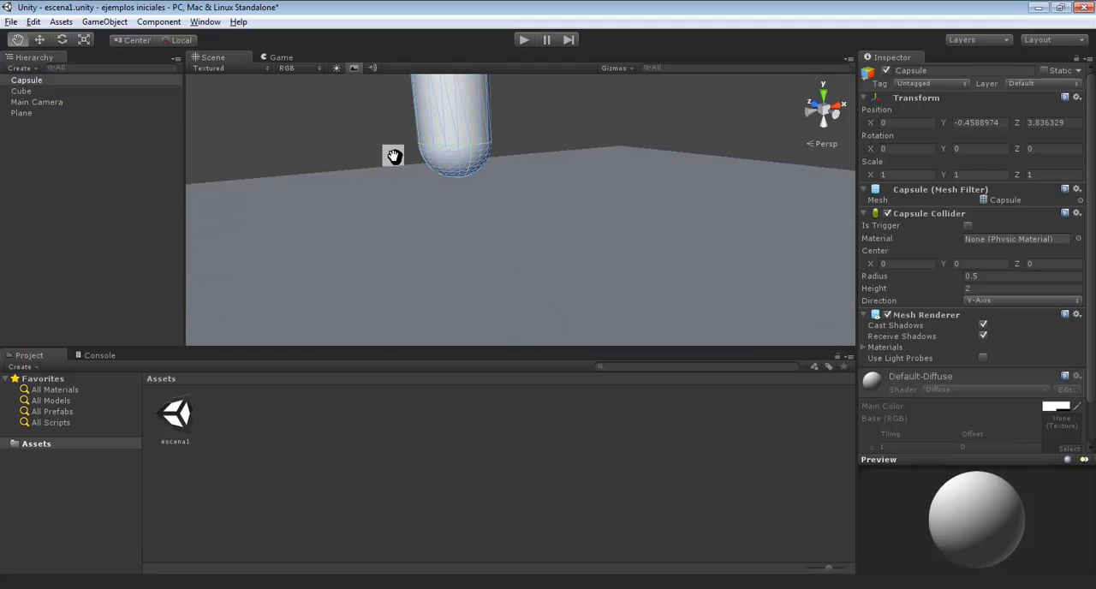
left_click_drag(476, 212, 479, 276)
scroll(484, 268, "down", 8)
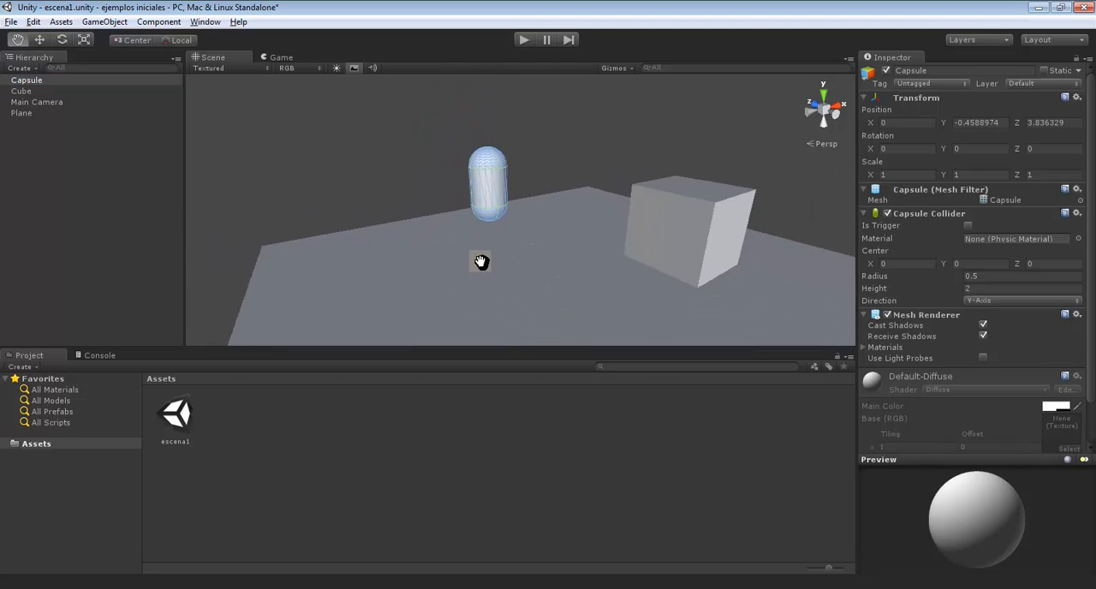
scroll(481, 261, "down", 5)
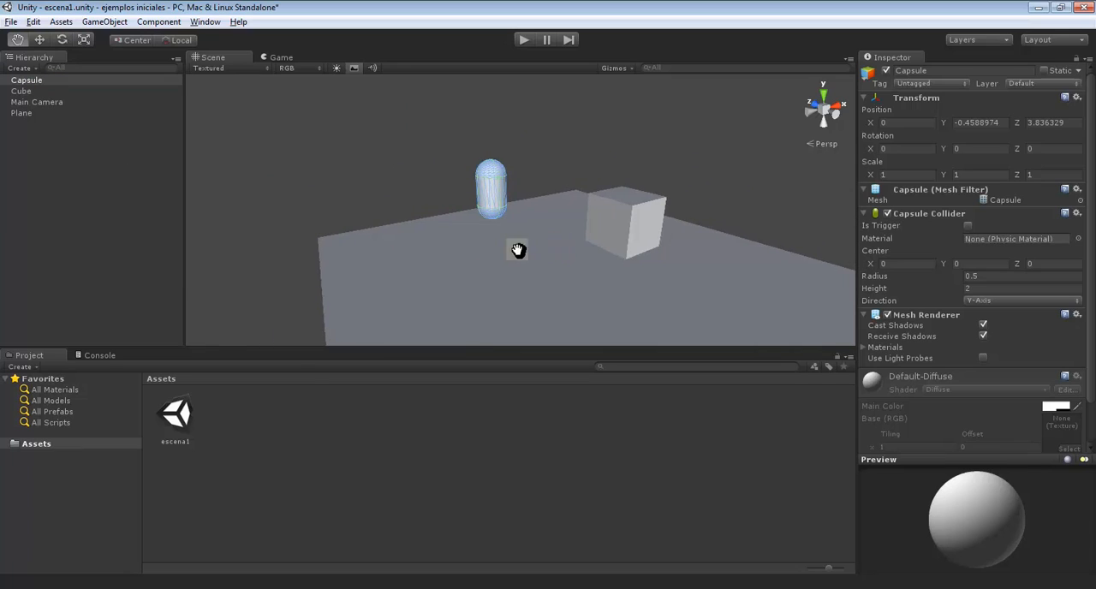
mouse_move(518, 249)
left_mouse_down("alt")
mouse_move(467, 245)
mouse_move(514, 254)
left_mouse_up("alt")
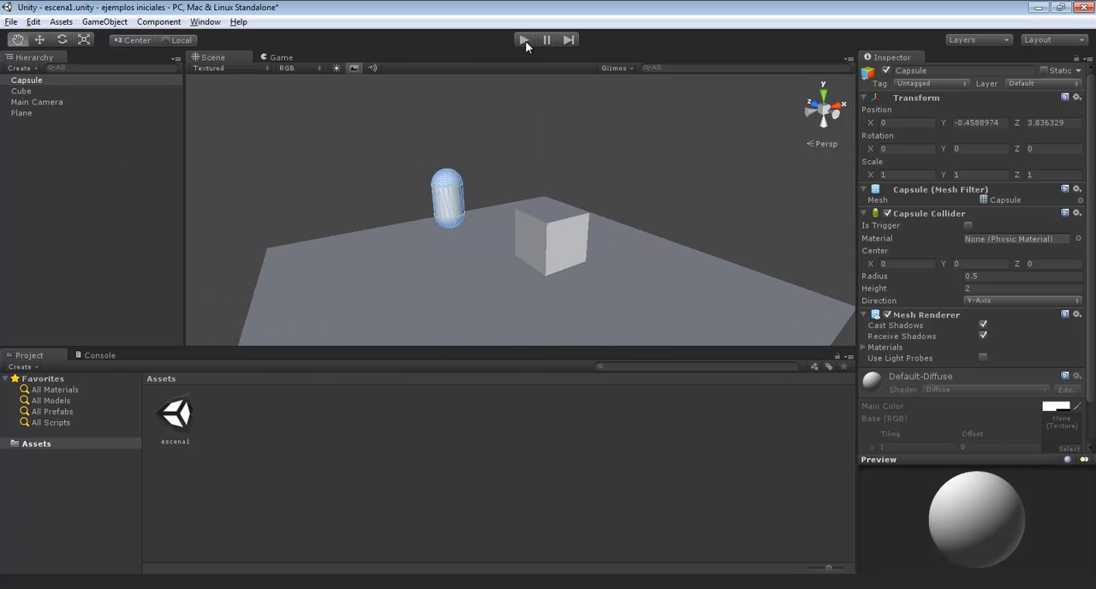
mouse_move(516, 268)
left_mouse_down()
mouse_move(530, 266)
mouse_move(518, 264)
left_mouse_up()
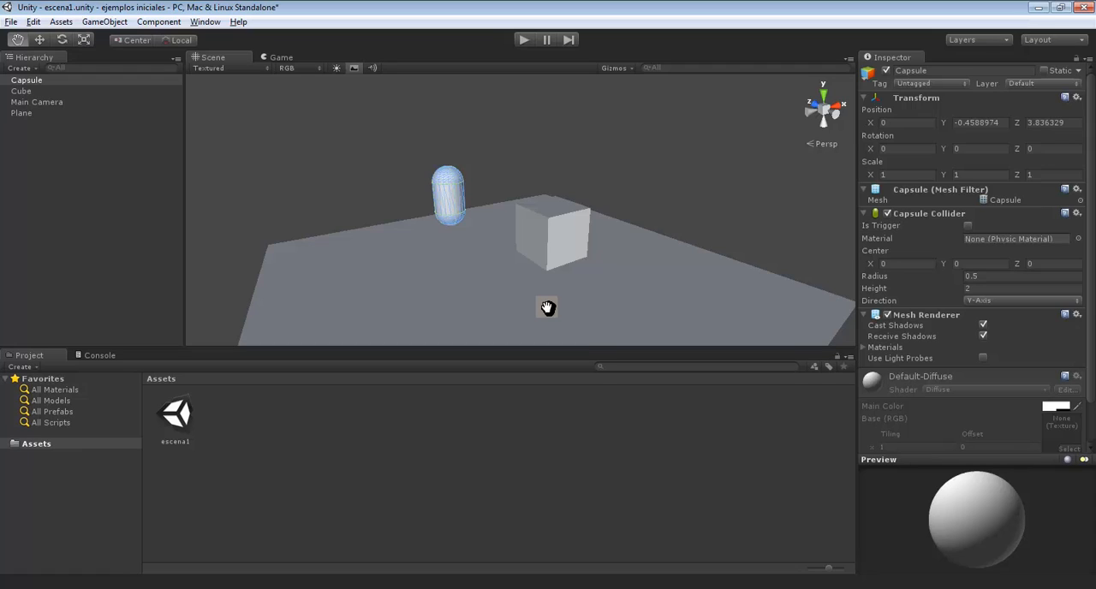
left_click(50, 101)
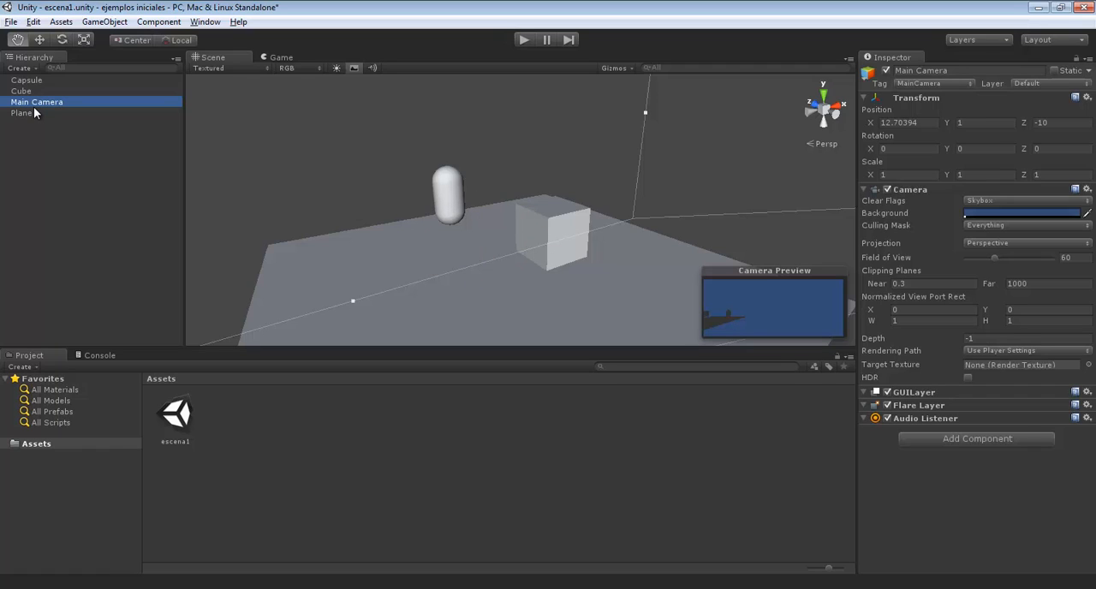
left_click(103, 22)
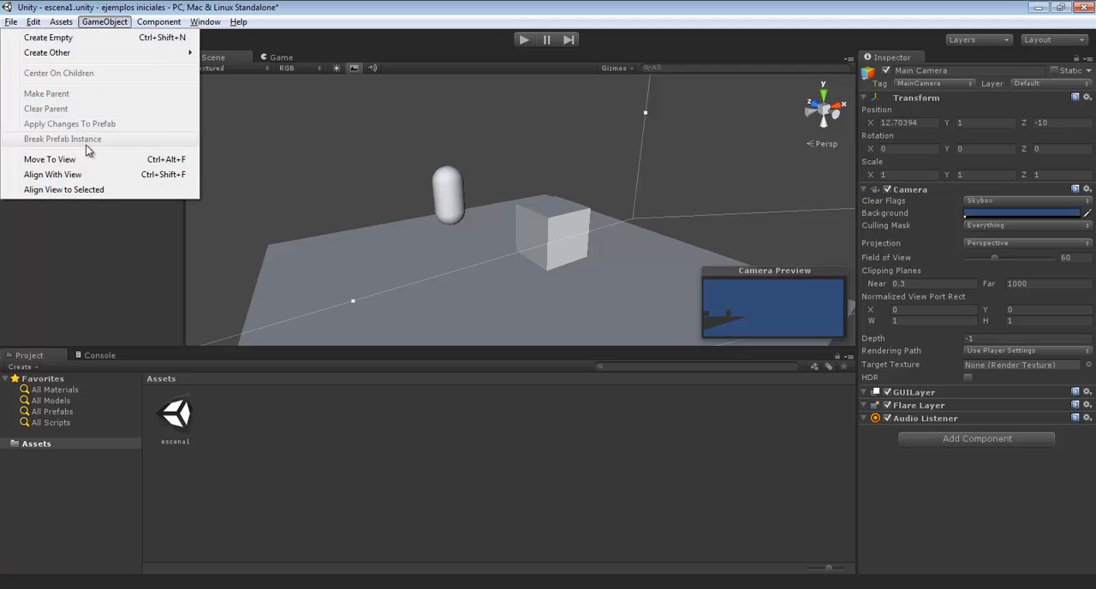
left_click(53, 174)
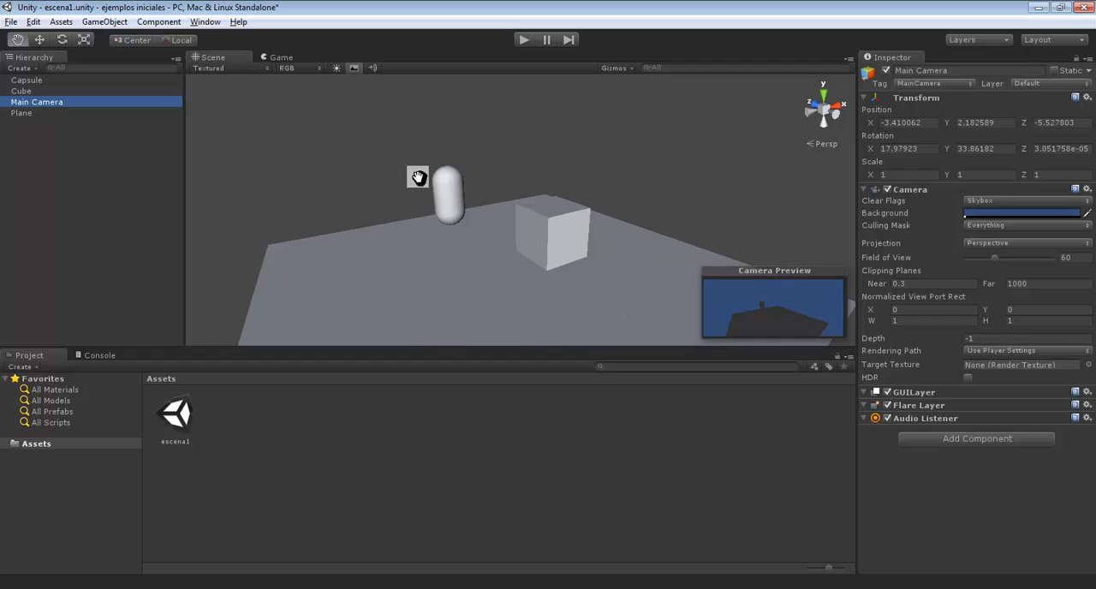
Run and stop the scene before and after panning the Scene view, to compare it with the Main Camera's image
left_click(519, 39)
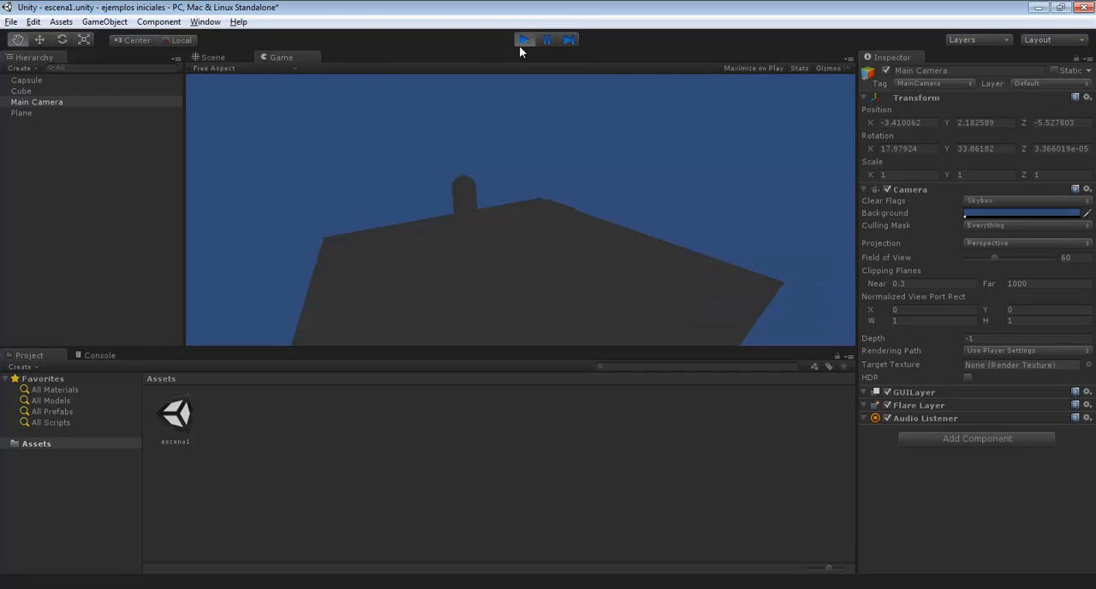
left_click(523, 39)
left_click(520, 45)
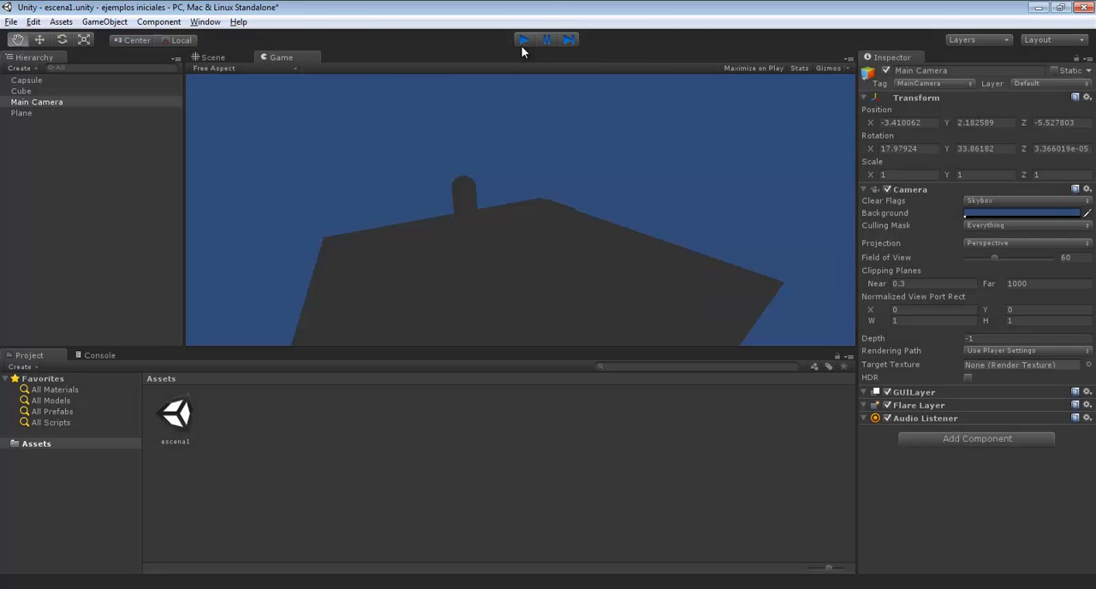
left_click(521, 40)
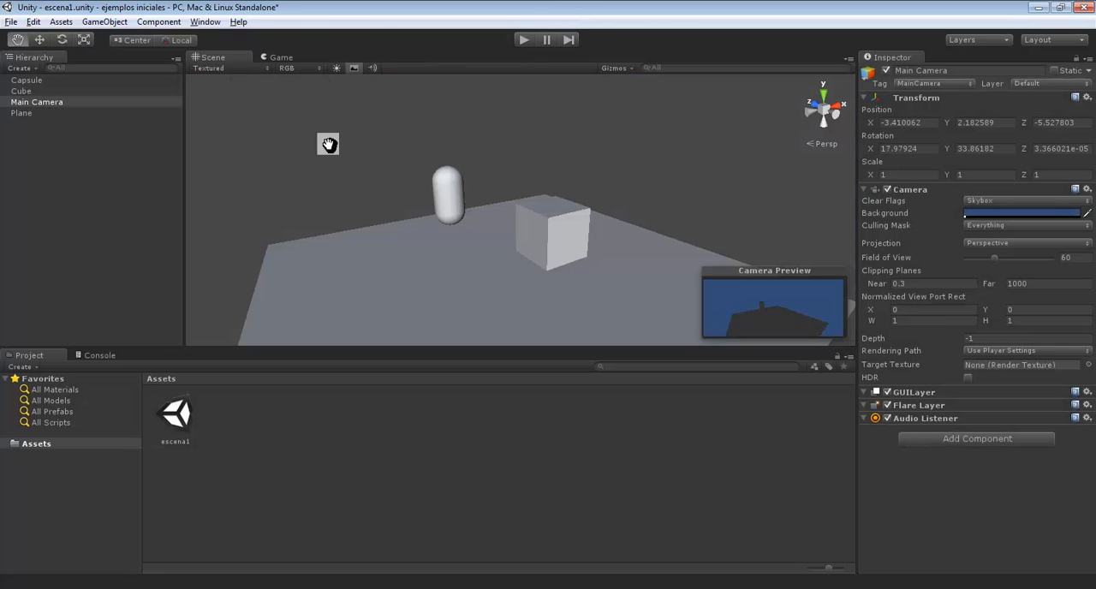
left_click_drag(482, 240, 333, 284)
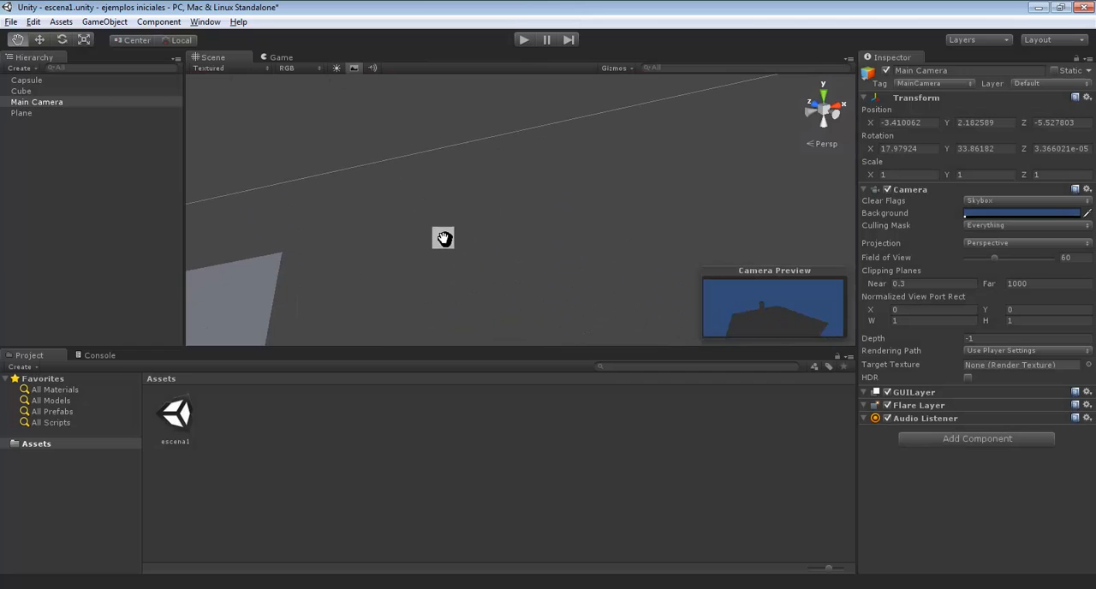
left_click(523, 40)
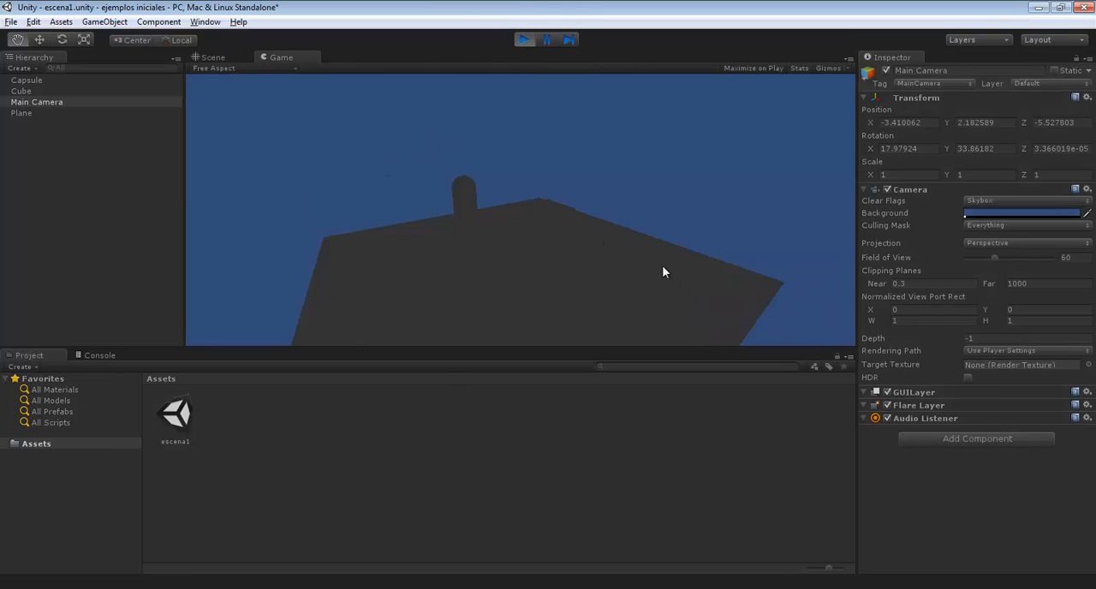
left_click(522, 40)
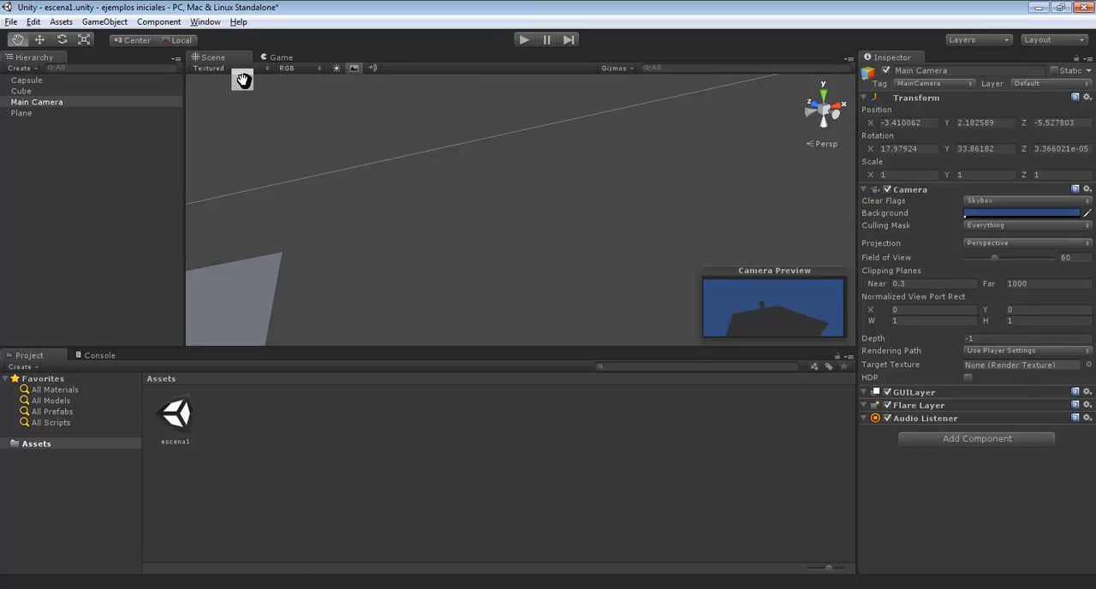
Add a point light to the scene at about X -7.74, Y 1.39, Z 0.37, beside the plane
double_click(28, 91)
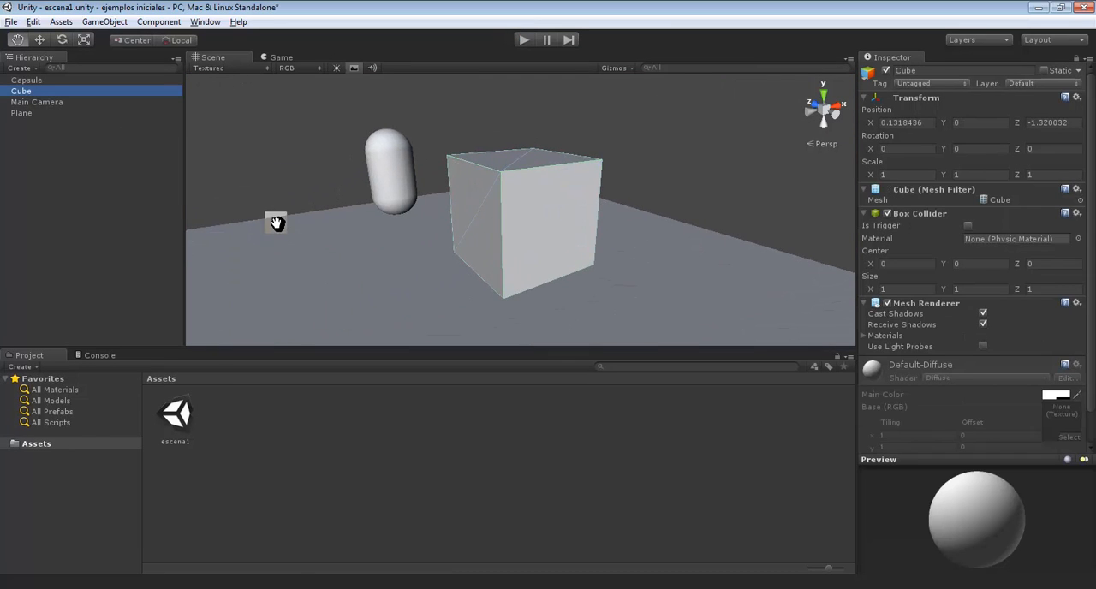
scroll(293, 237, "down", 5)
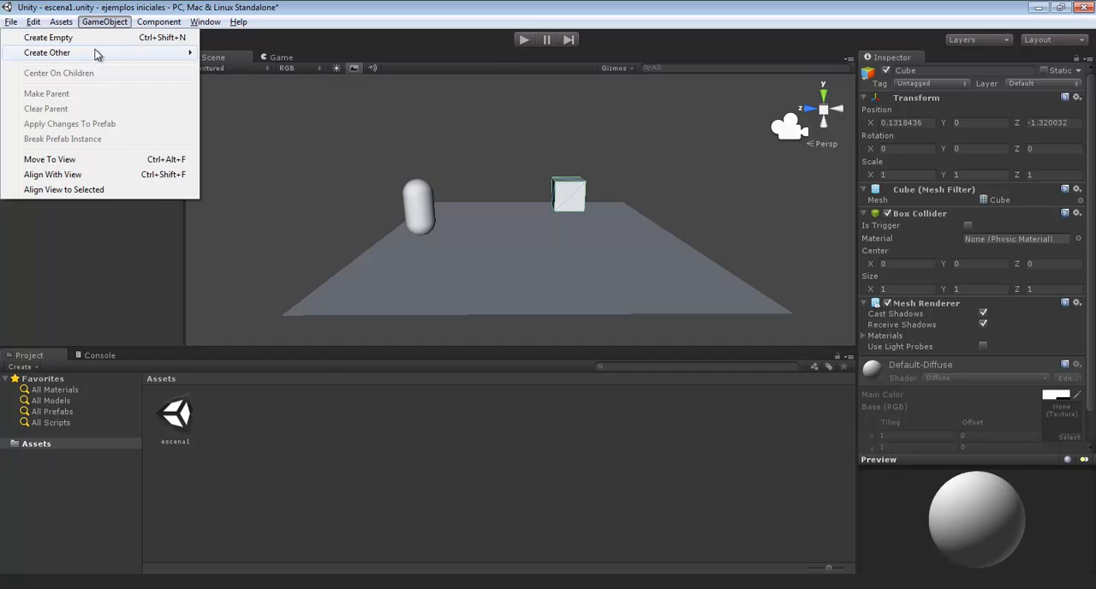
mouse_move(98, 54)
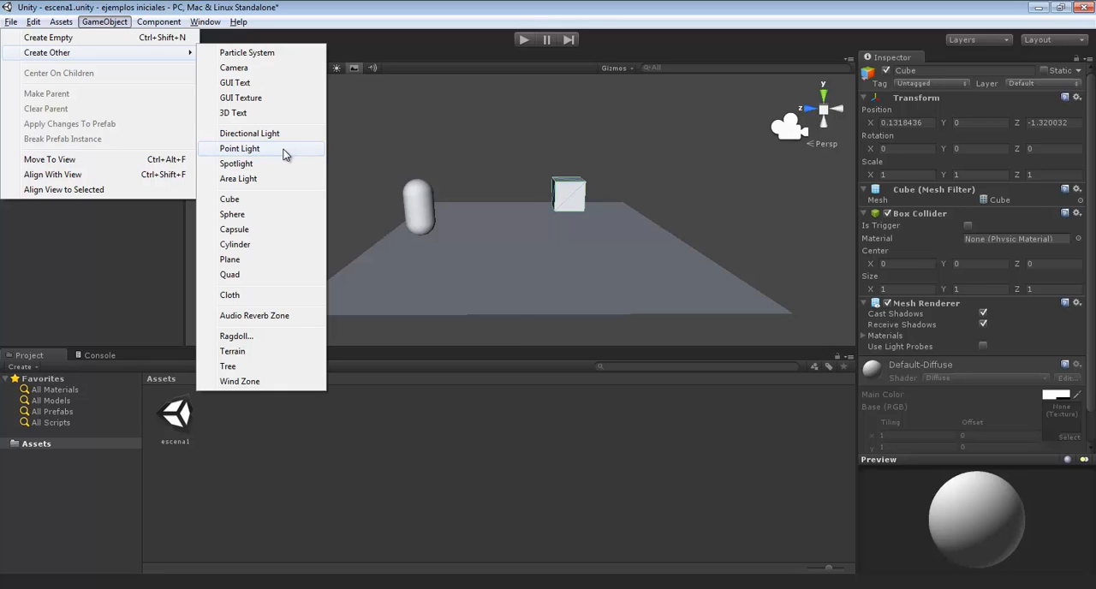
left_click(285, 154)
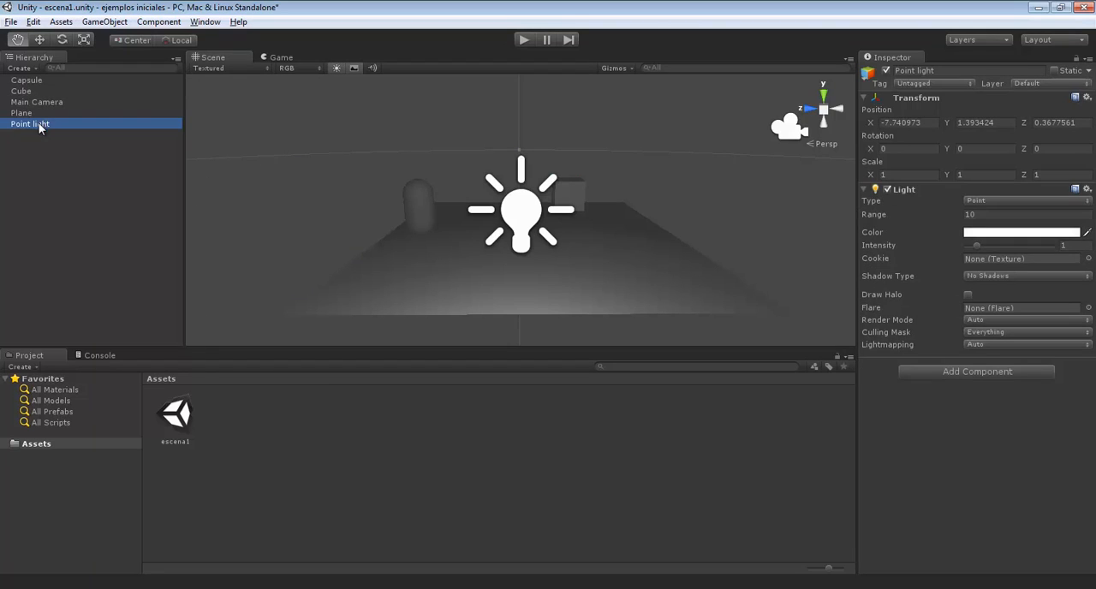
Move the point light up to about Y 1.8 and along X to about -0.01, above the plane's centre
left_click(40, 39)
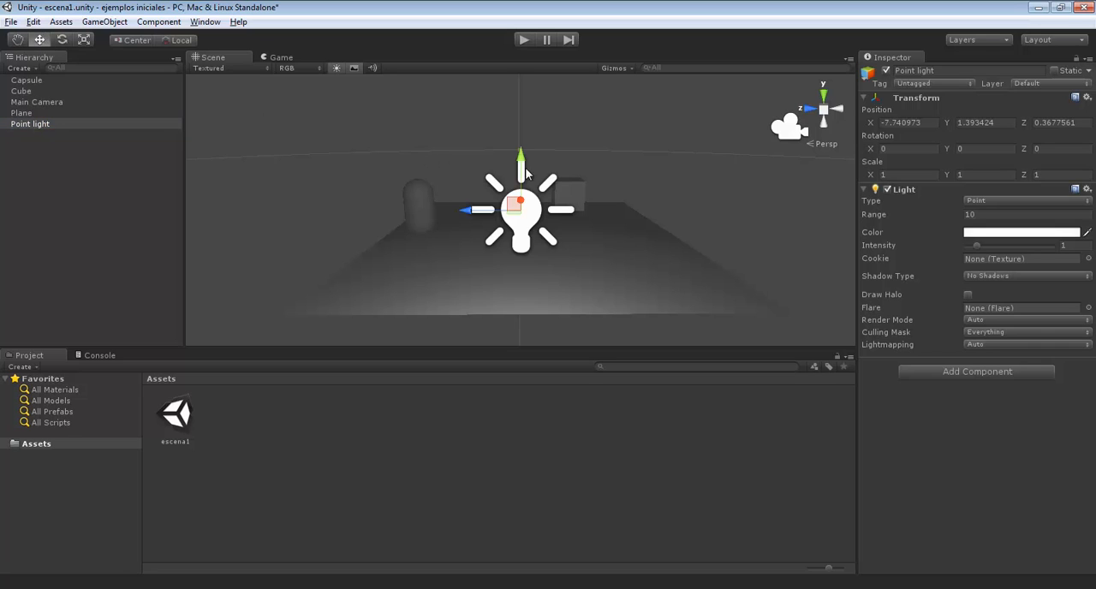
left_click_drag(519, 176, 534, 126)
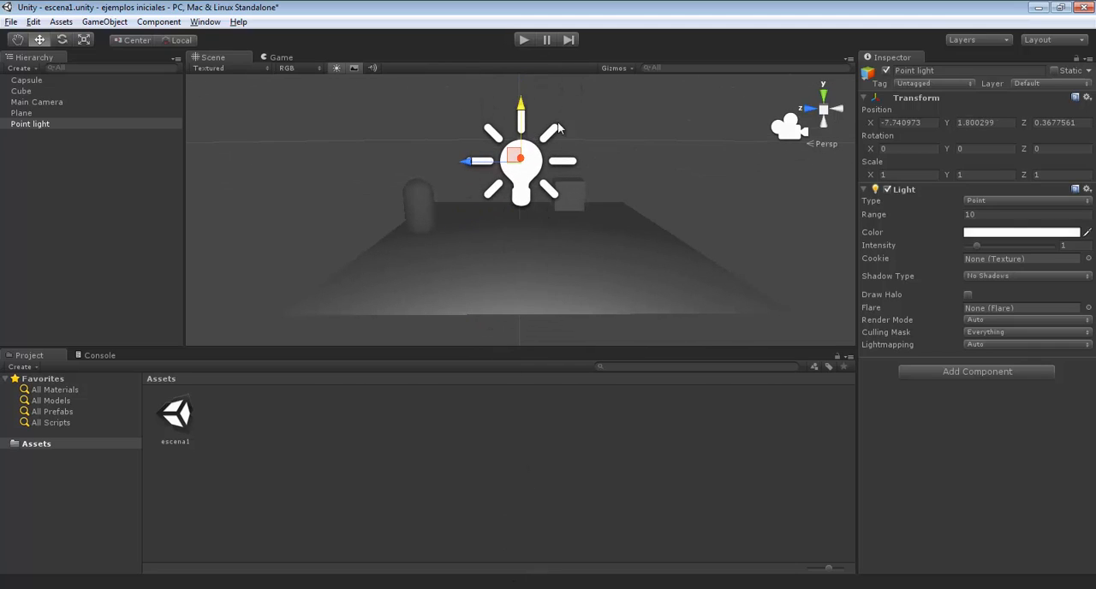
left_click(823, 95)
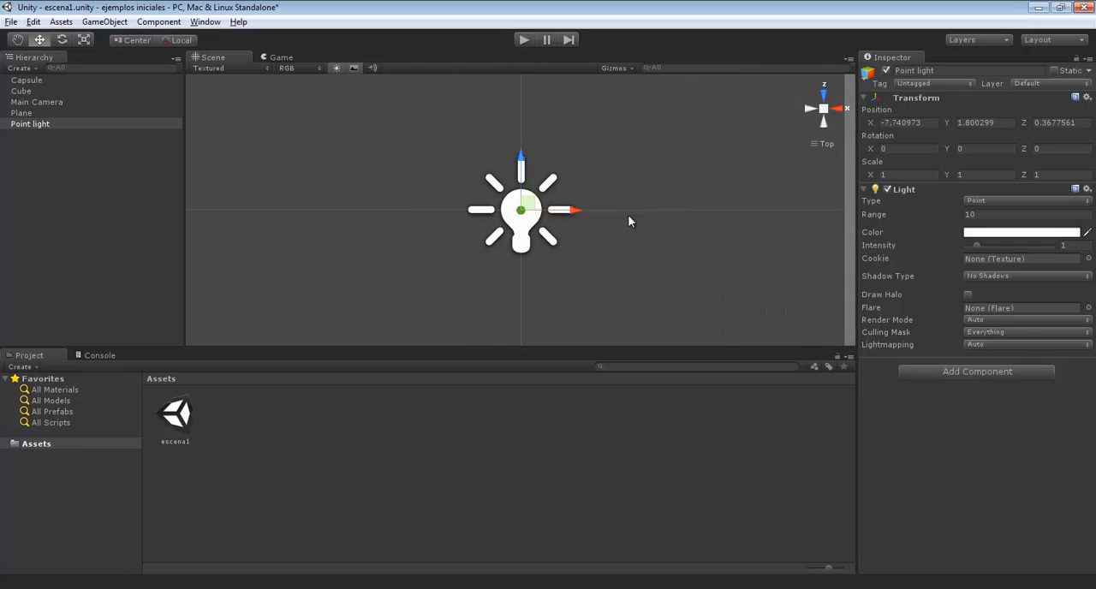
scroll(617, 205, "down", 5)
scroll(618, 207, "down", 3)
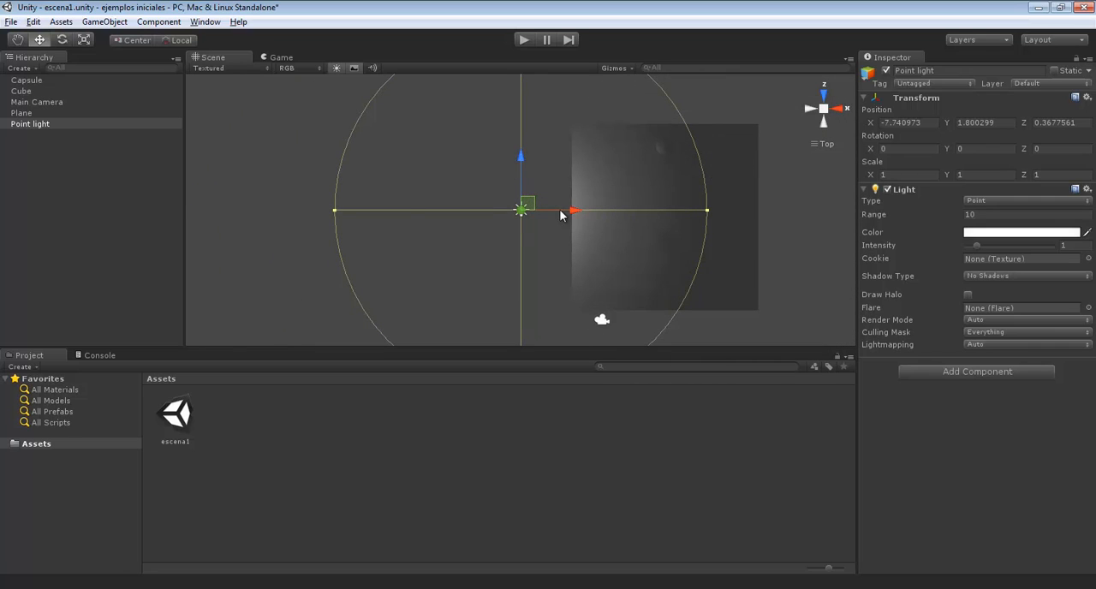
left_click_drag(561, 215, 694, 203)
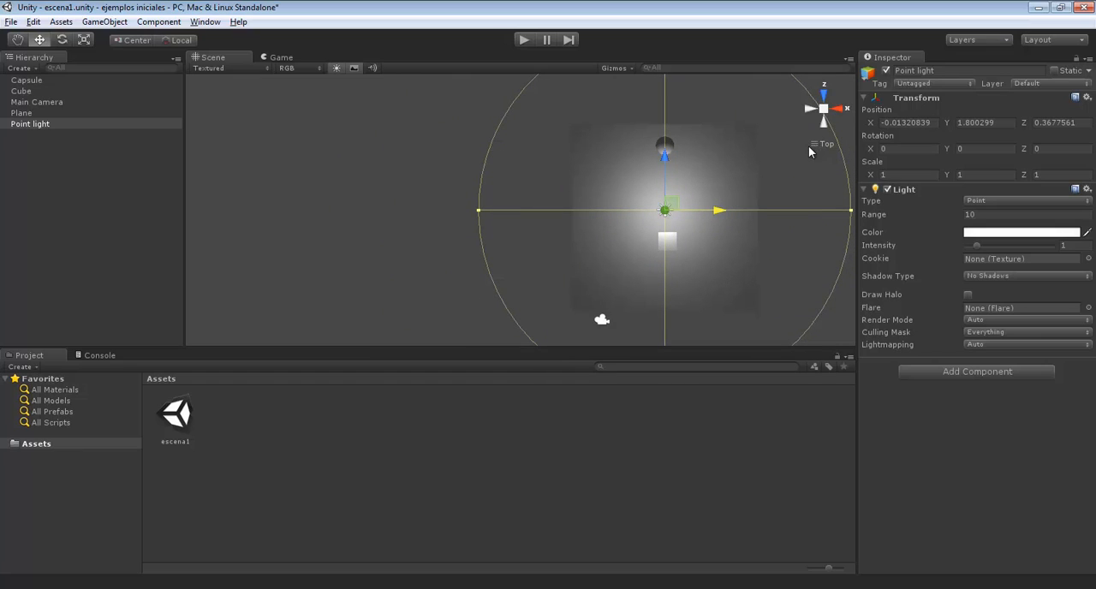
Look at the point light's height from the right side and run the lit scene
left_click(838, 111)
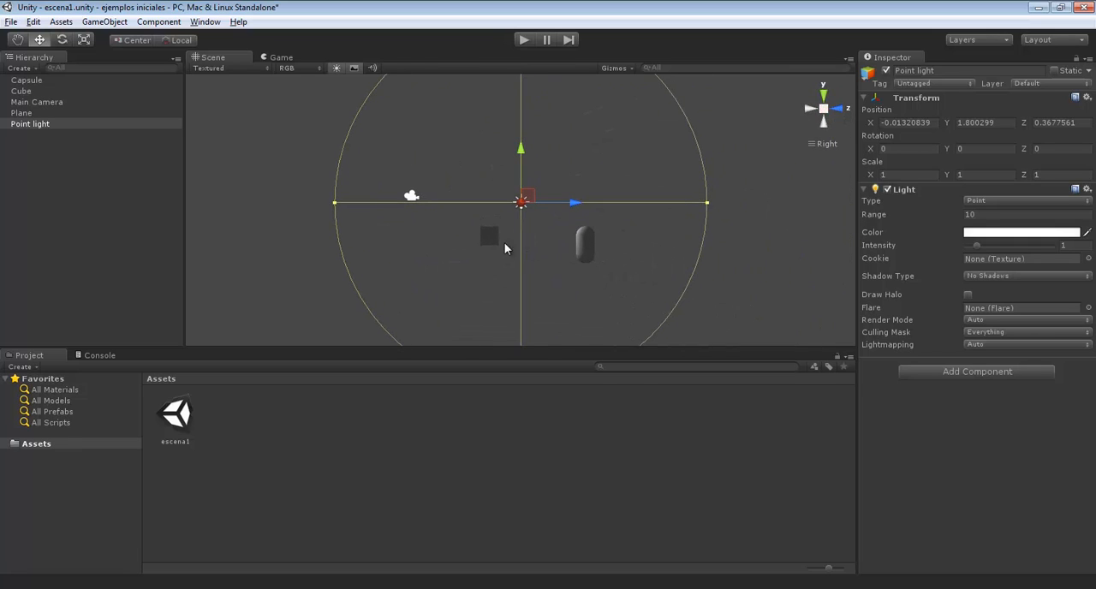
left_click(520, 41)
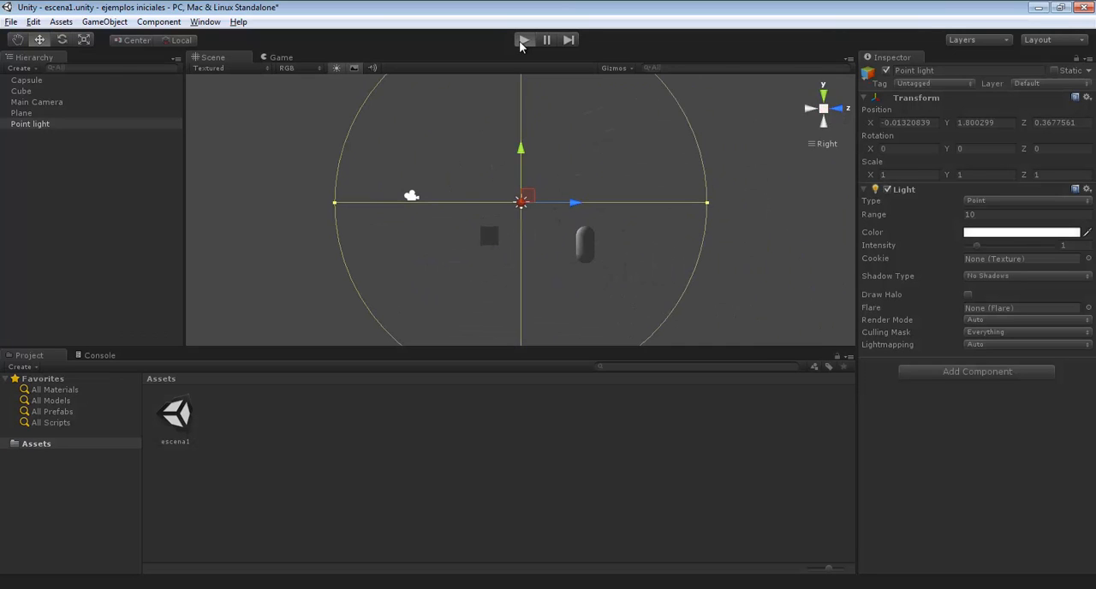